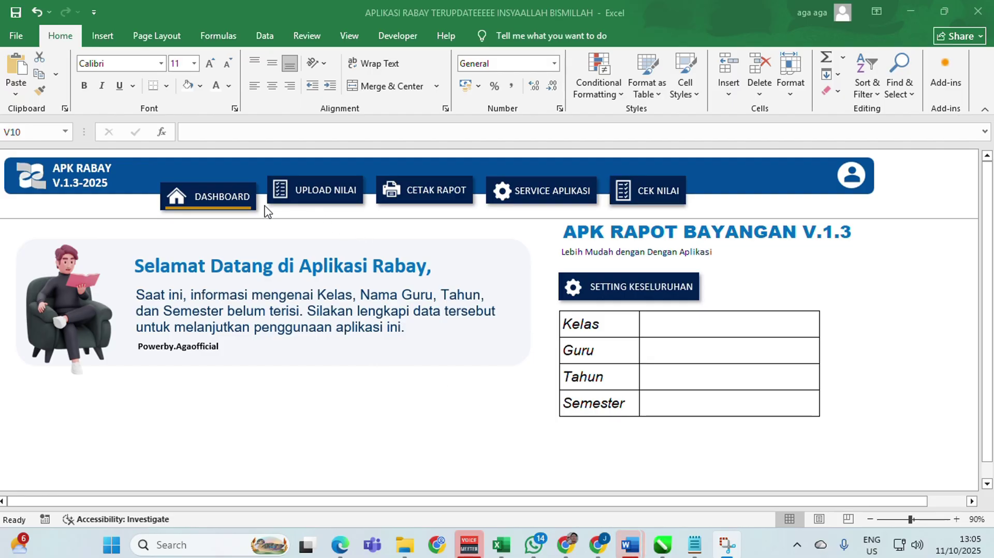
click(658, 319)
click(670, 323)
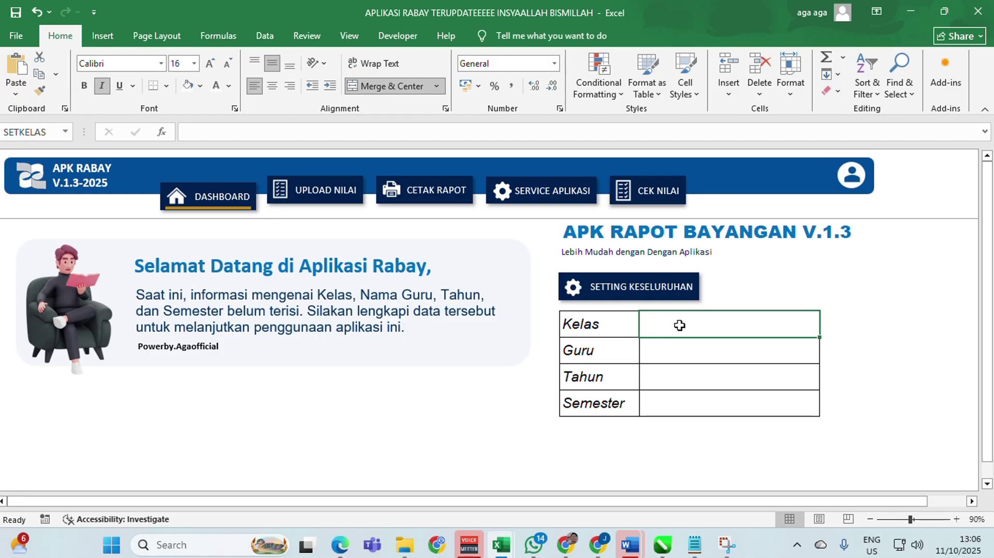
click(693, 345)
click(710, 383)
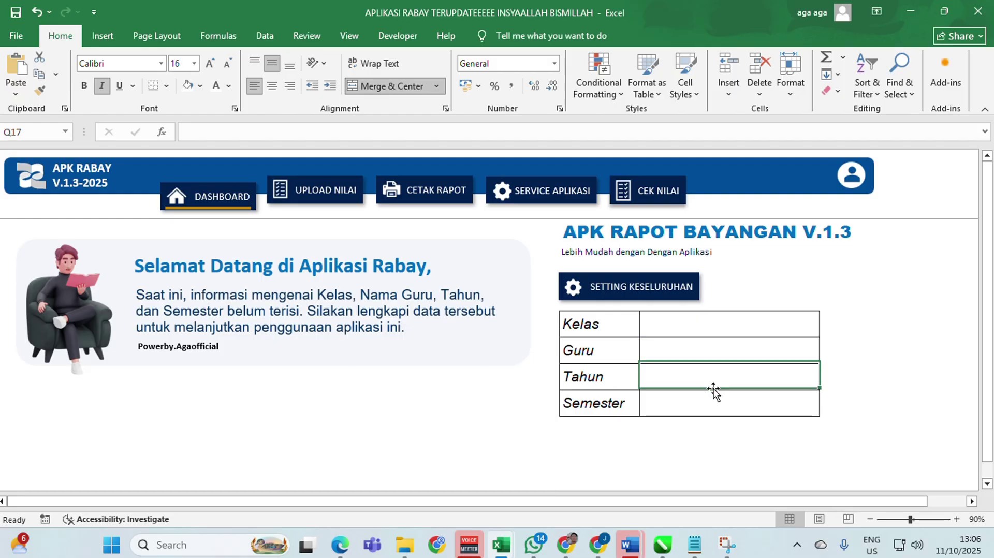
click(703, 401)
click(886, 345)
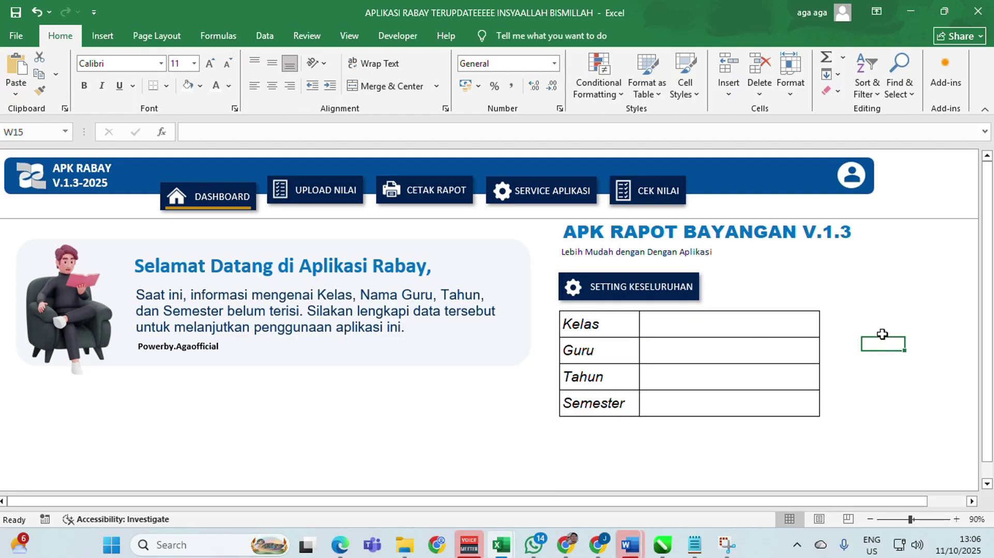
- In the overall settings form, set the class to X Ak and choose the teacher's name
click(642, 298)
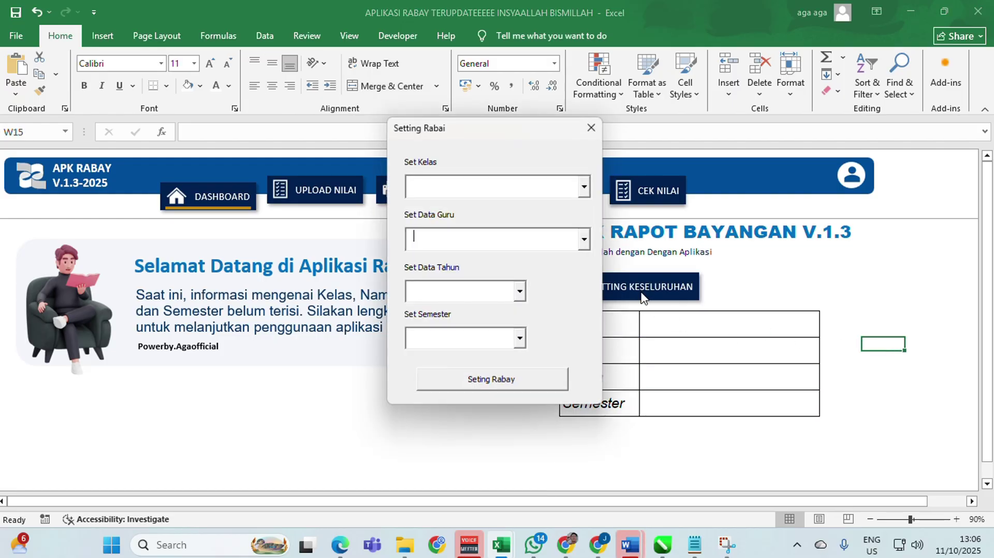
click(585, 192)
click(534, 223)
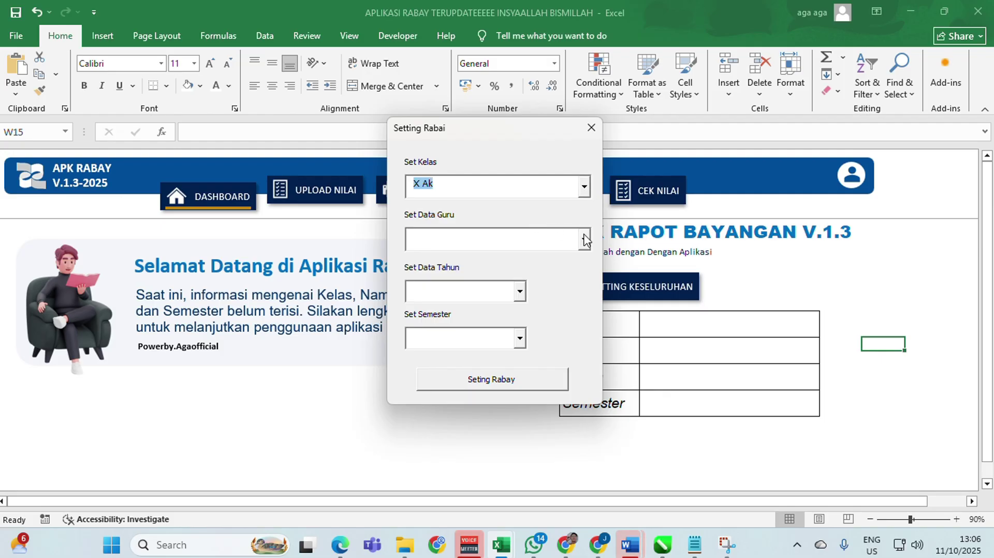
click(579, 237)
click(541, 293)
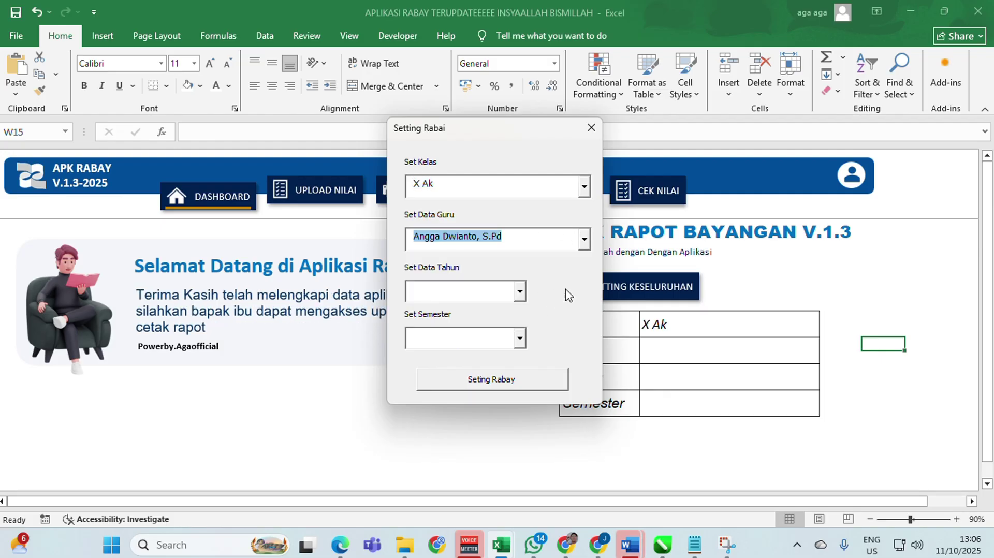
- Set the school year to 2025/2026 and the semester to Ganjil, and apply the settings
click(519, 291)
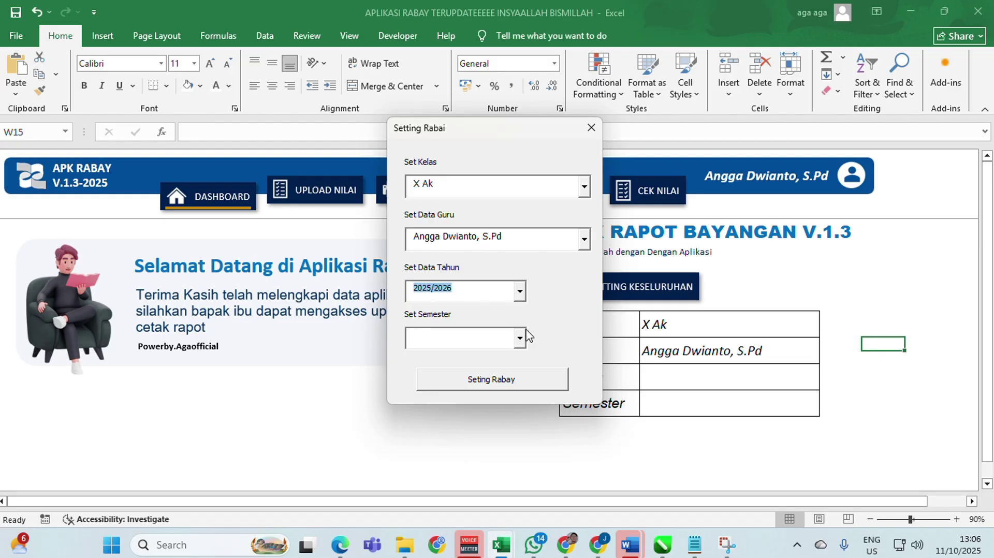
click(519, 338)
click(505, 356)
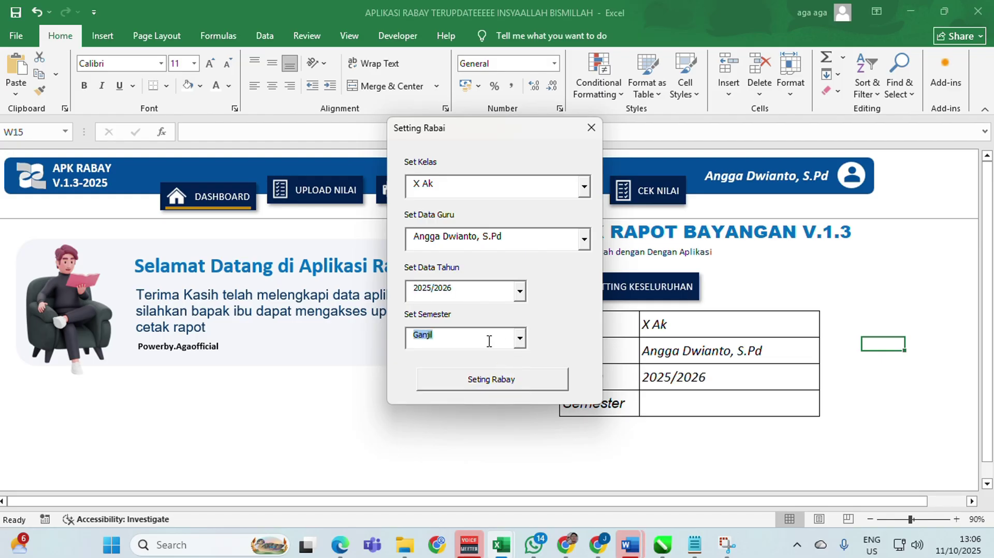
click(491, 379)
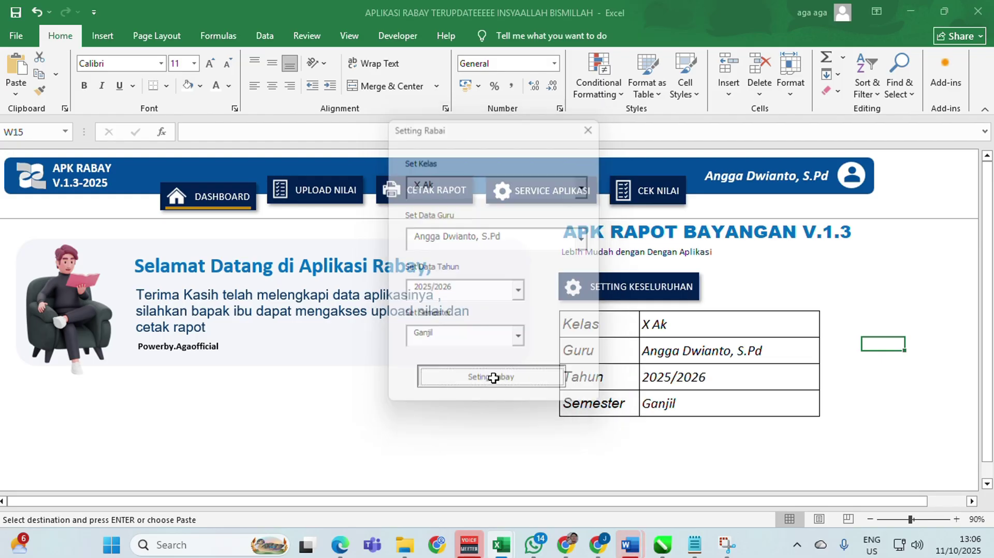
click(796, 266)
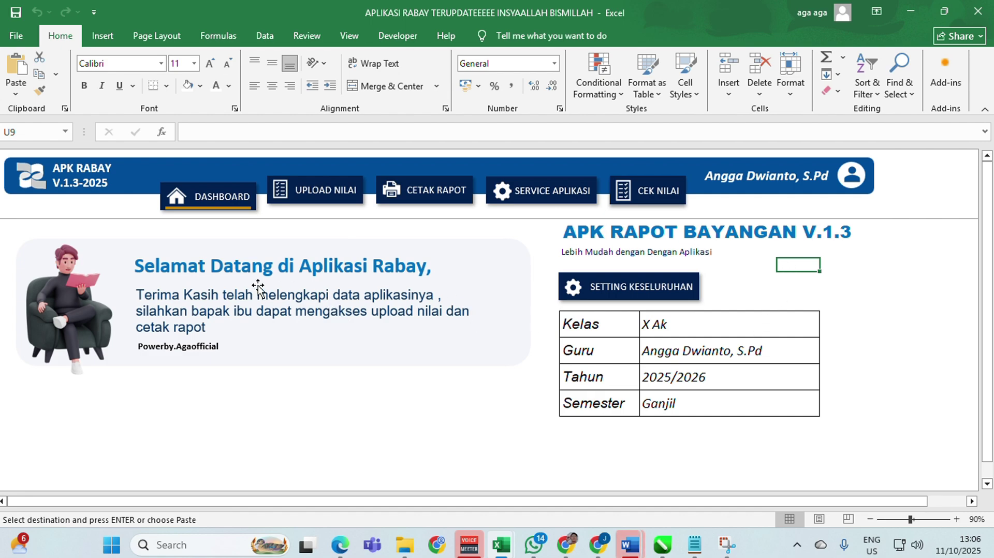
- Go to the grade upload page and show the top of its subject and attendance tables
click(312, 194)
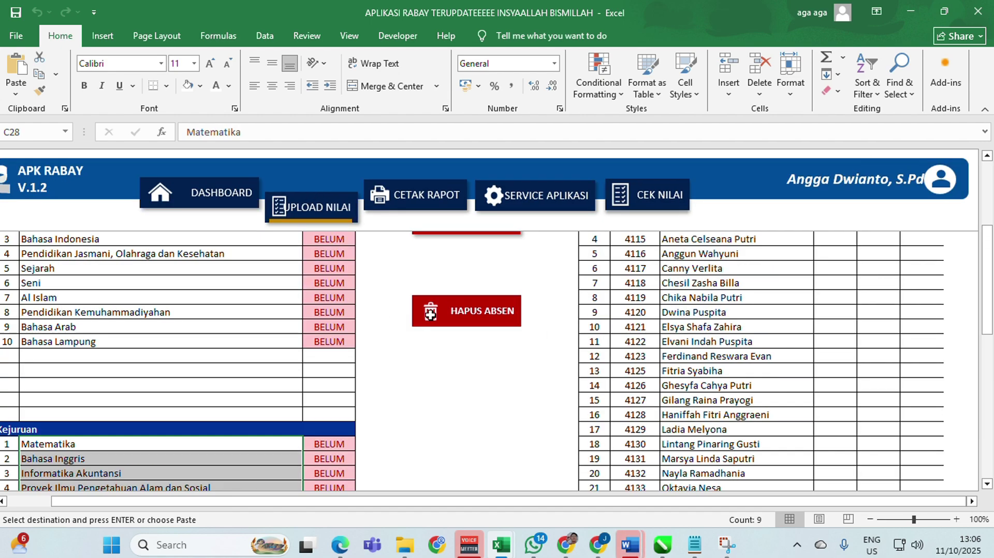
scroll(430, 313, up, 3)
click(469, 253)
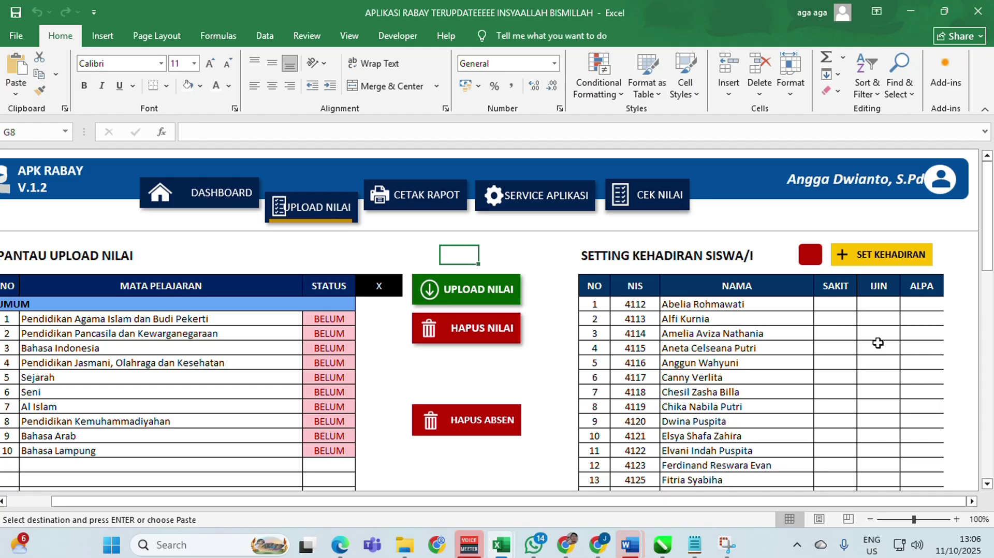
- In the attendance table, enter 1 under SAKIT for student no. 1 and 1 under IJIN for student no. 4
click(843, 303)
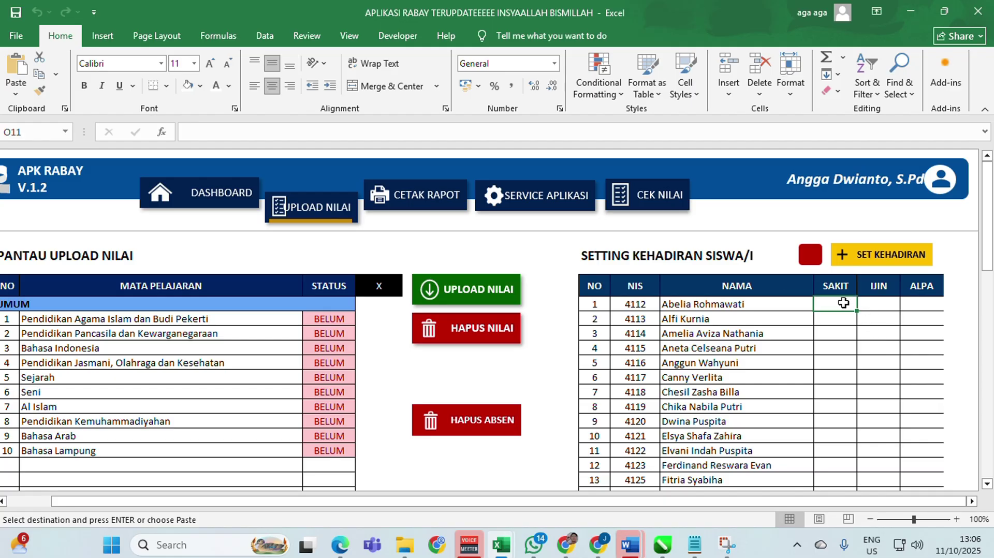
text(1)
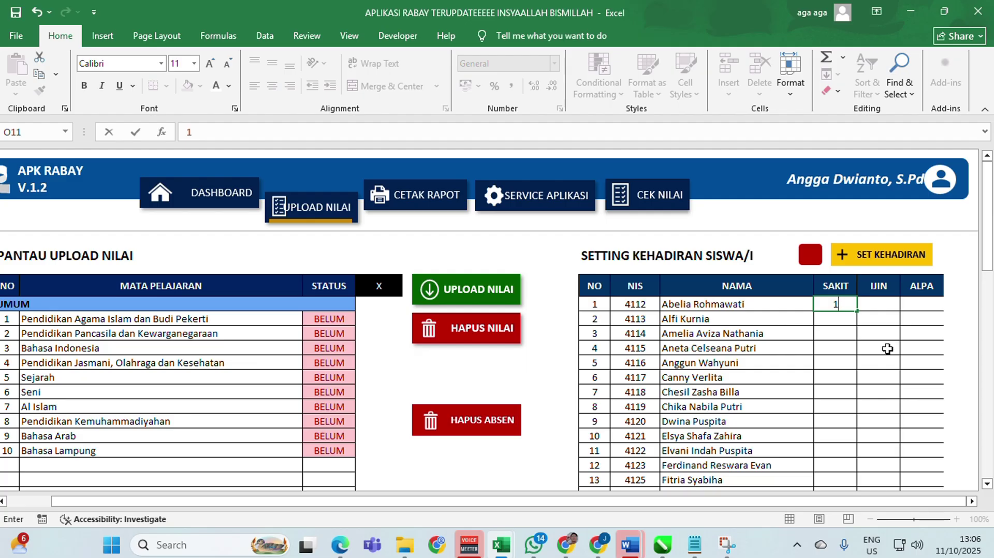
click(886, 349)
text(1)
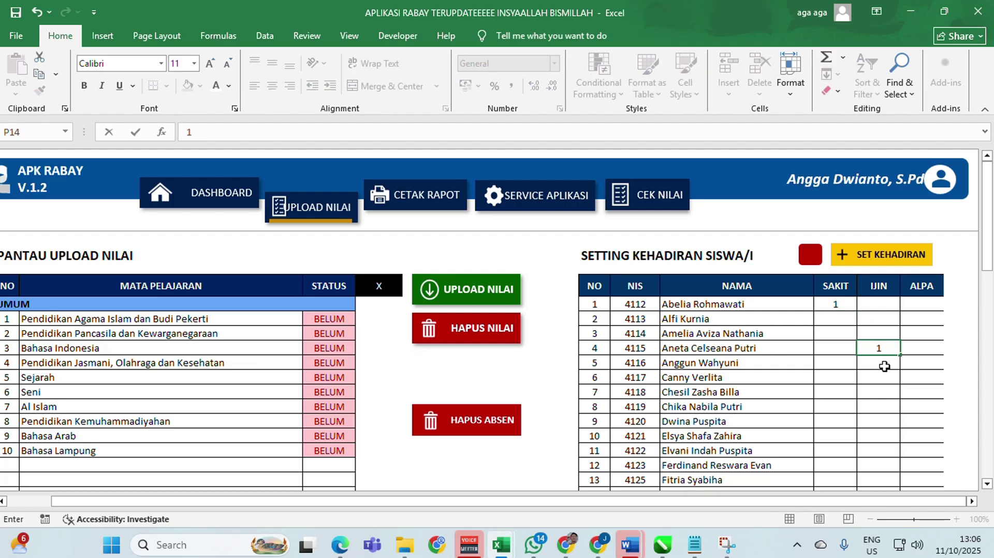
- Enter 1 under SAKIT for student no. 24 and 1 under ALPA for student no. 19
scroll(884, 366, down, 6)
click(851, 367)
text(1)
click(918, 399)
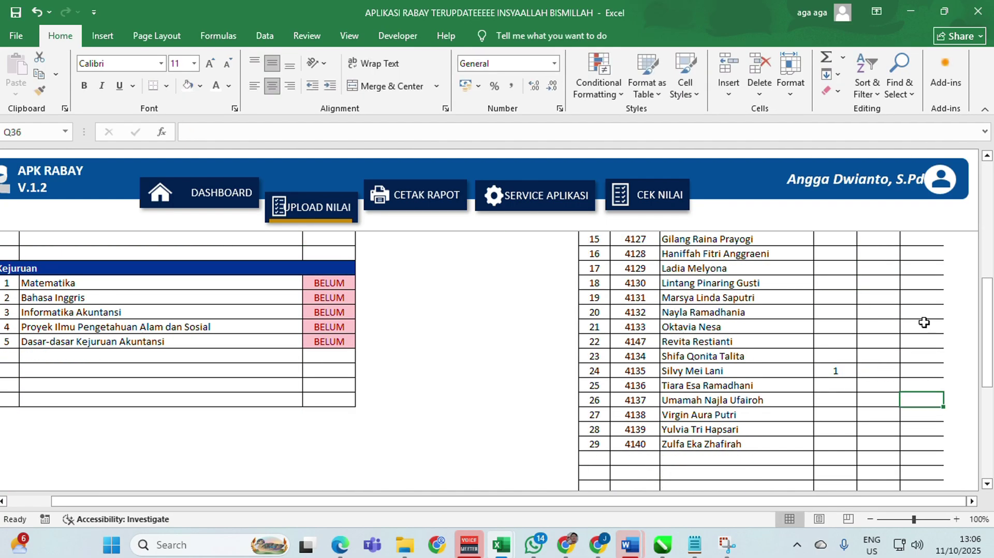
click(932, 297)
text(1)
scroll(890, 339, up, 3)
click(882, 341)
scroll(882, 341, up, 1)
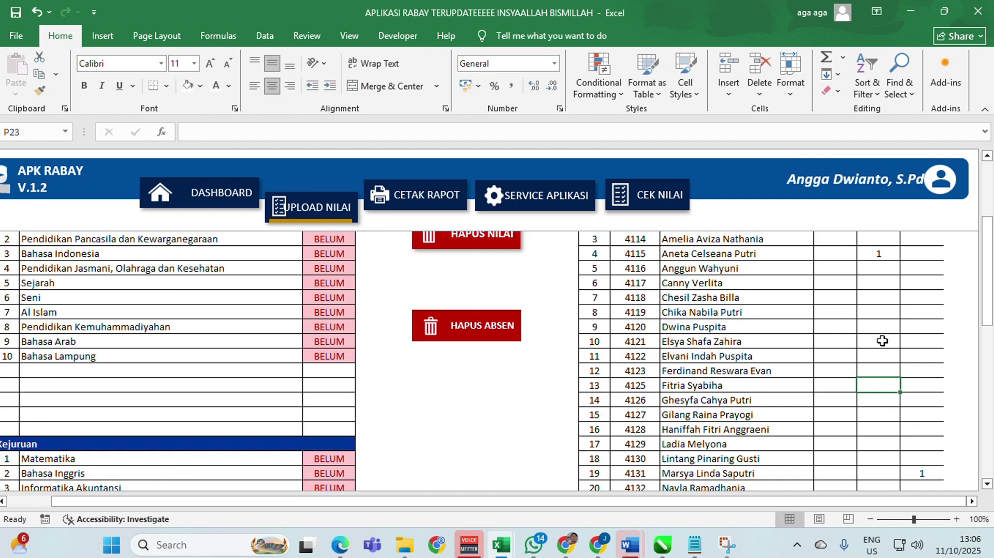
scroll(883, 341, up, 2)
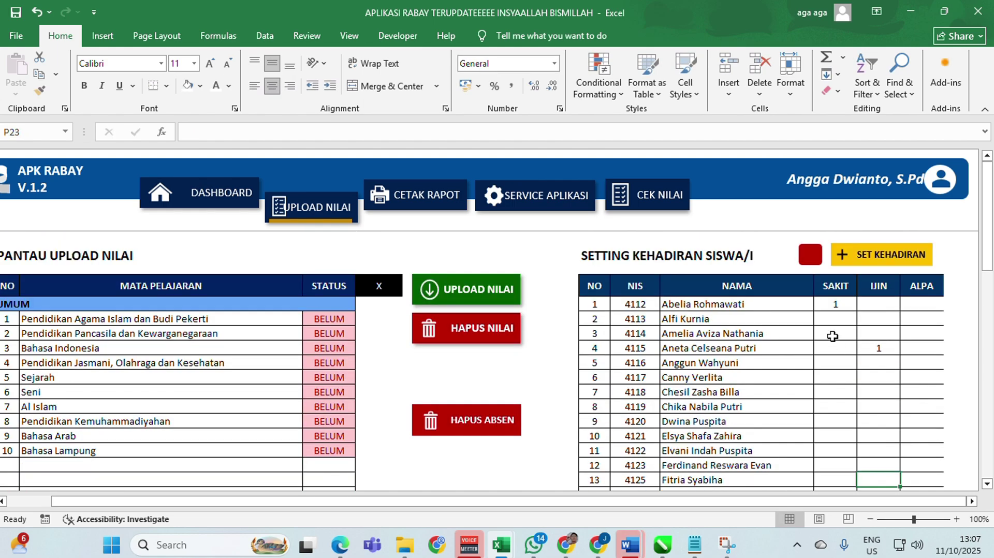
- Clear all SAKIT, IJIN and ALPA entries from the student attendance table
scroll(856, 350, down, 3)
scroll(856, 350, up, 3)
click(816, 258)
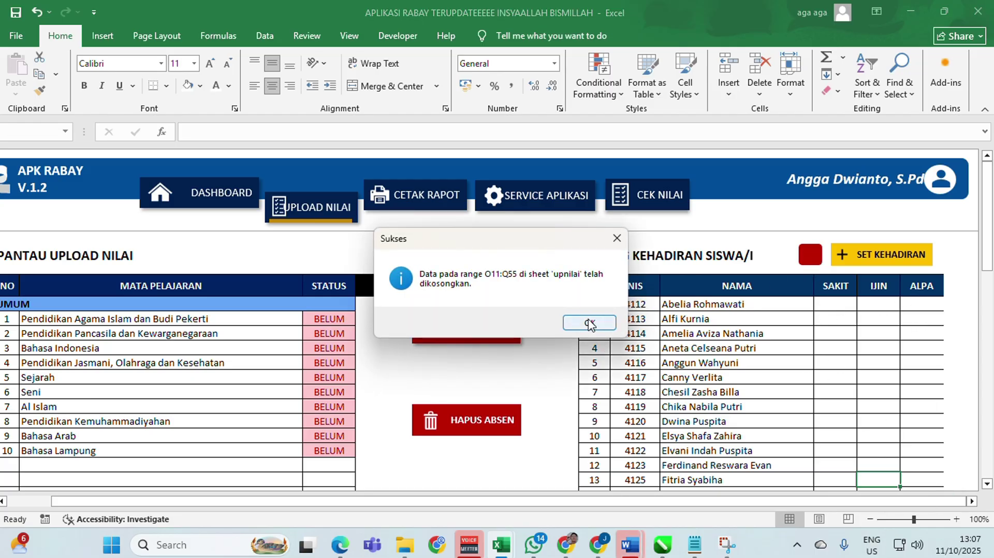
click(590, 325)
scroll(864, 341, down, 2)
scroll(876, 346, down, 5)
scroll(888, 344, up, 11)
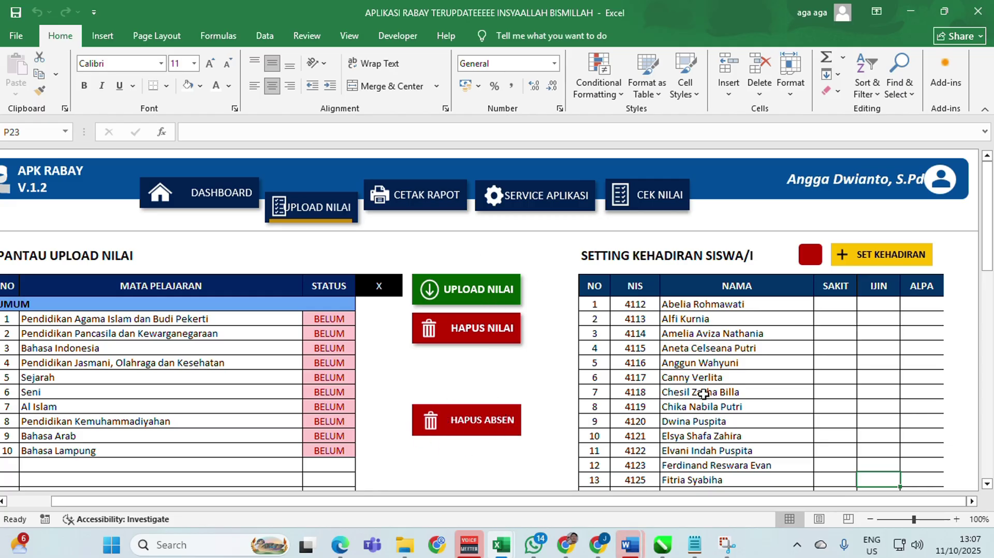
- Enter 1 in the attendance table under SAKIT for student no. 1, IJIN for no. 6 and ALPA for no. 9
click(867, 336)
click(844, 331)
click(862, 320)
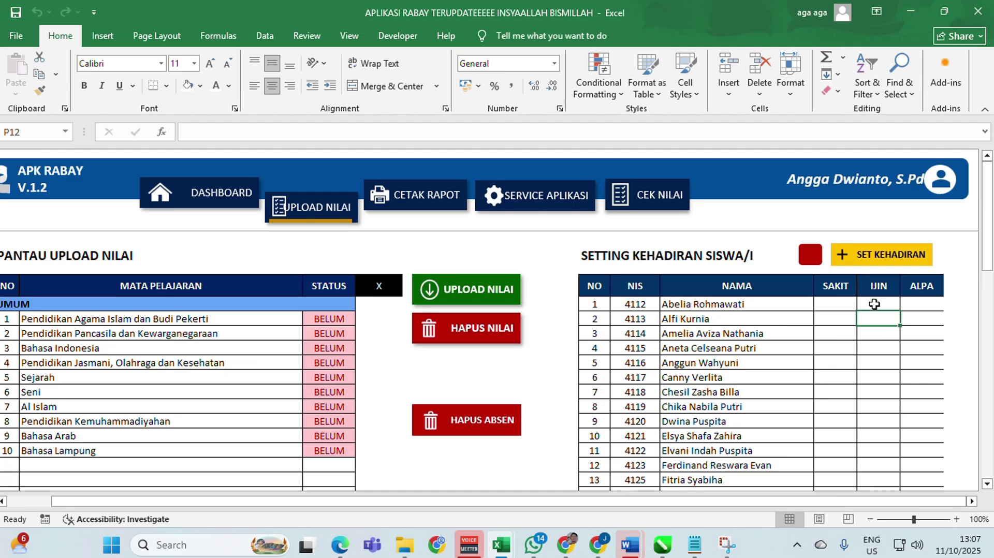
click(834, 306)
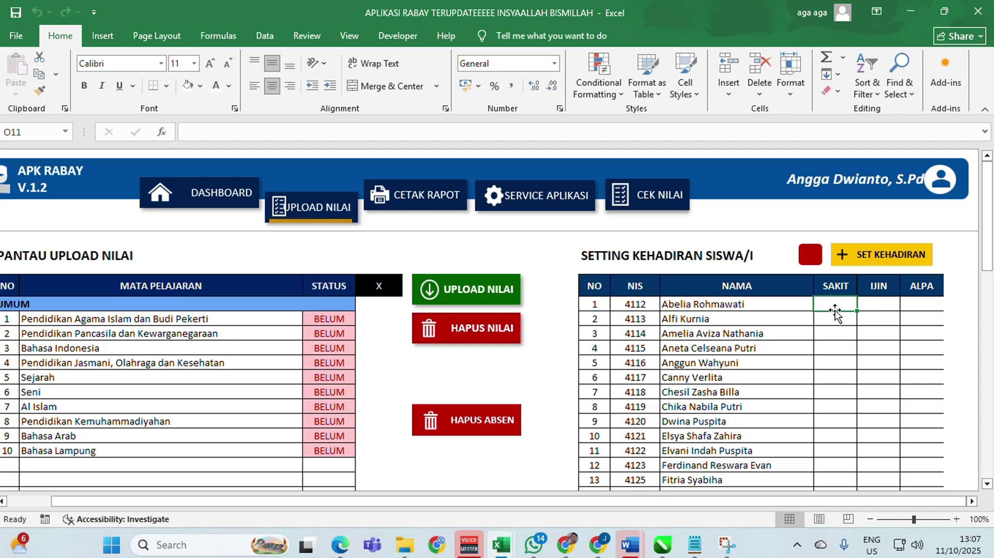
text(1)
click(879, 377)
text(1)
click(921, 420)
text(1)
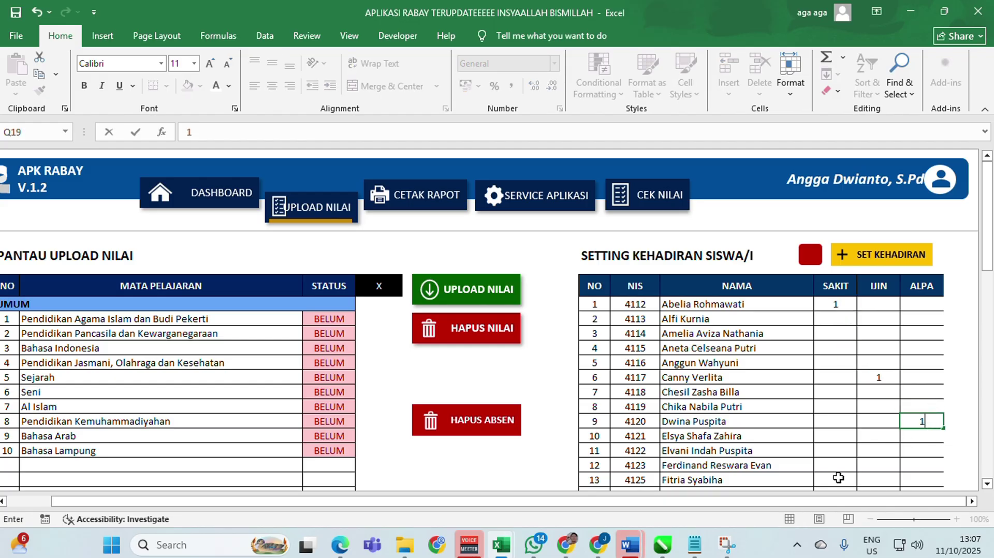
- Enter 1 under SAKIT for student no. 13 and 1 under IJIN for student no. 18
click(838, 477)
text(1)
scroll(907, 460, down, 4)
click(884, 368)
text(1)
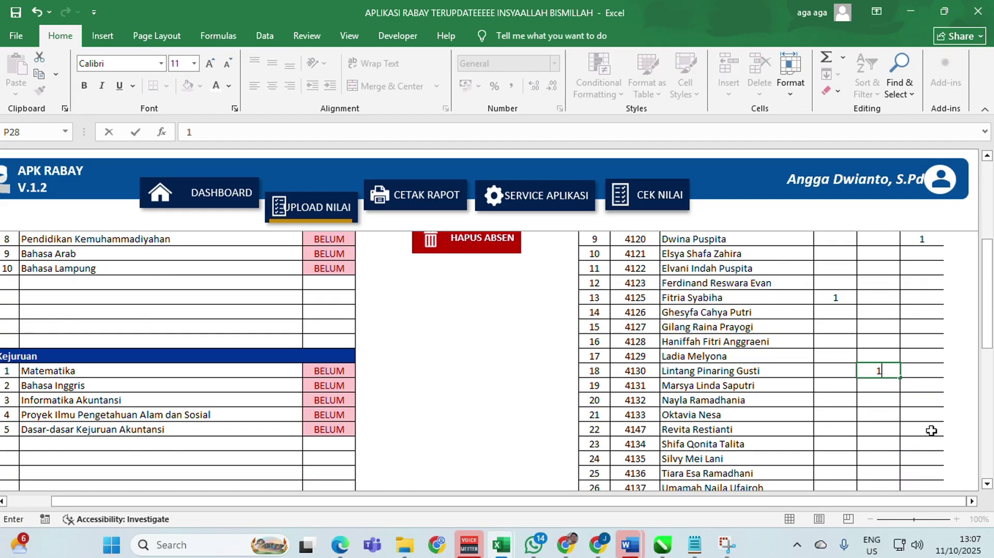
- Enter 1 under both ALPA and SAKIT for student no. 23, and 1 under IJIN for student no. 26
click(927, 445)
text(1)
click(841, 446)
text(1)
click(895, 483)
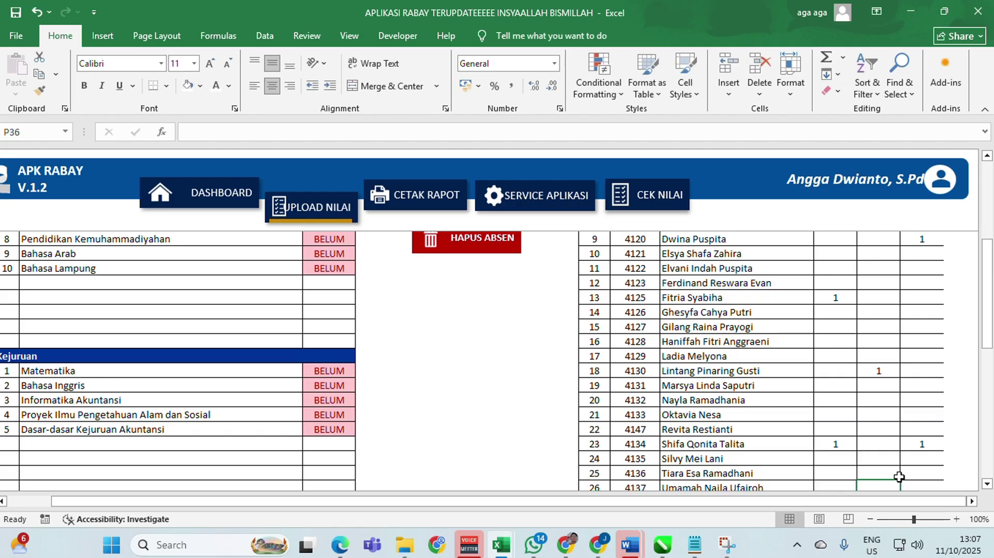
text(1)
- Transfer the entered attendance to the ABSEN sheet with SET KEHADIRAN
scroll(900, 477, up, 4)
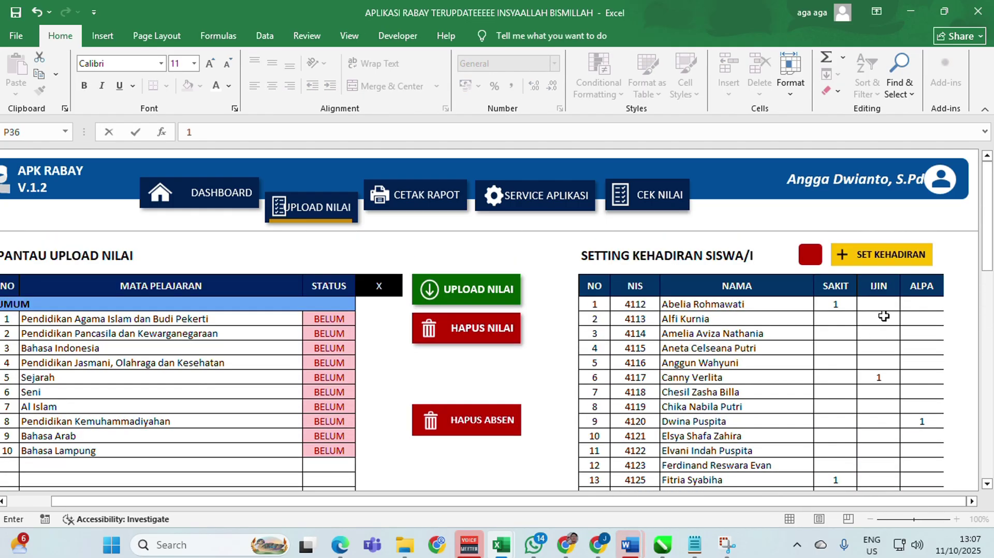
click(881, 254)
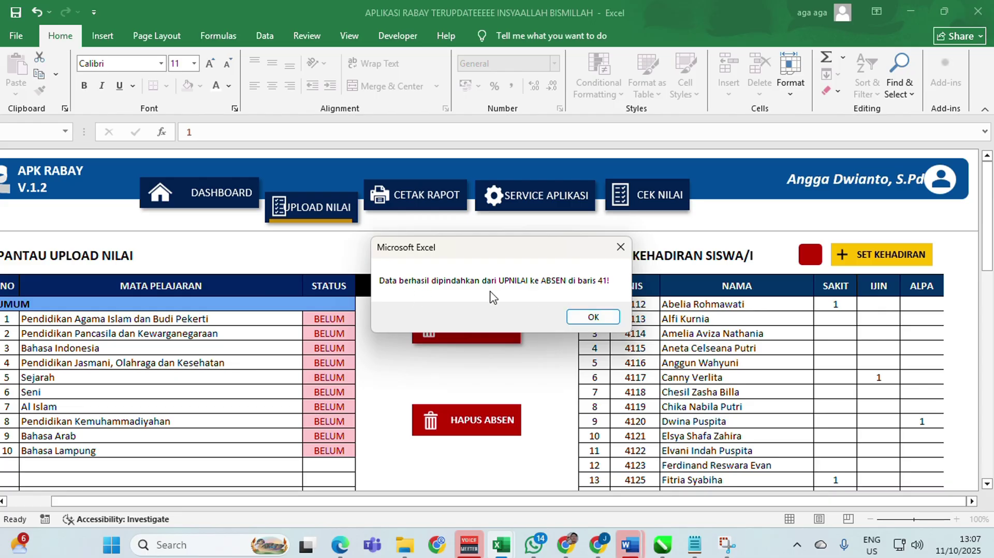
click(594, 316)
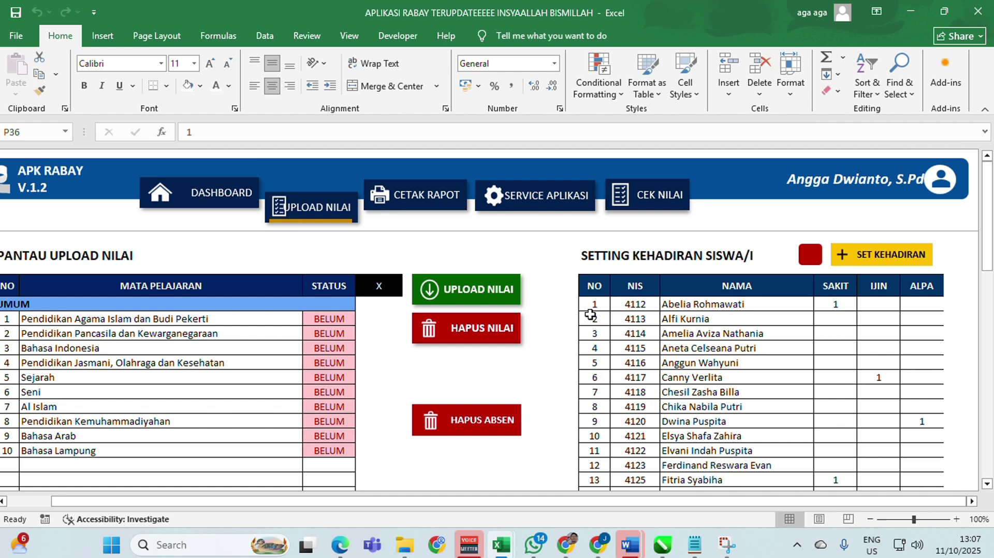
click(548, 318)
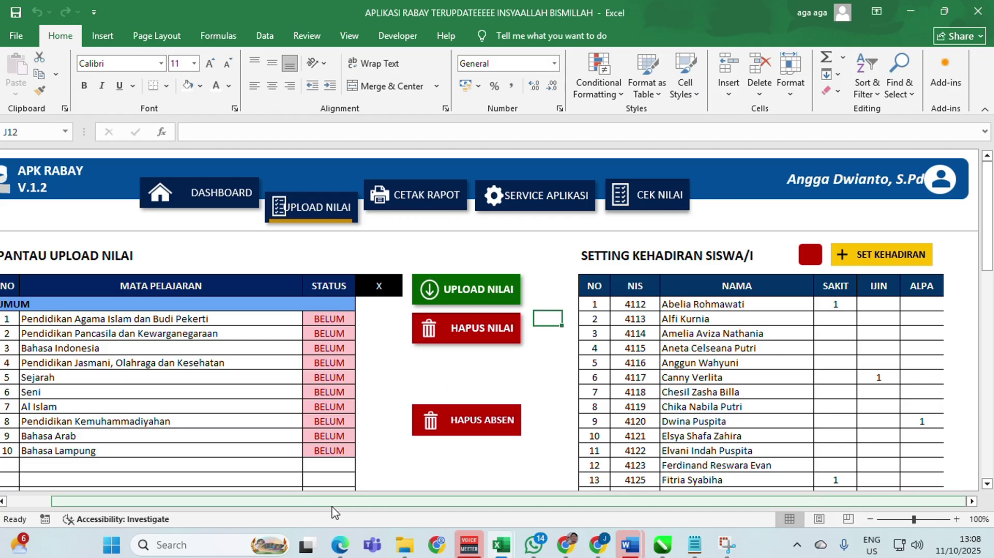
- Review the upload status of the UMUM and Kejuruan subjects in the PANTAU UPLOAD NILAI table
scroll(332, 512, left, 1)
scroll(307, 321, down, 4)
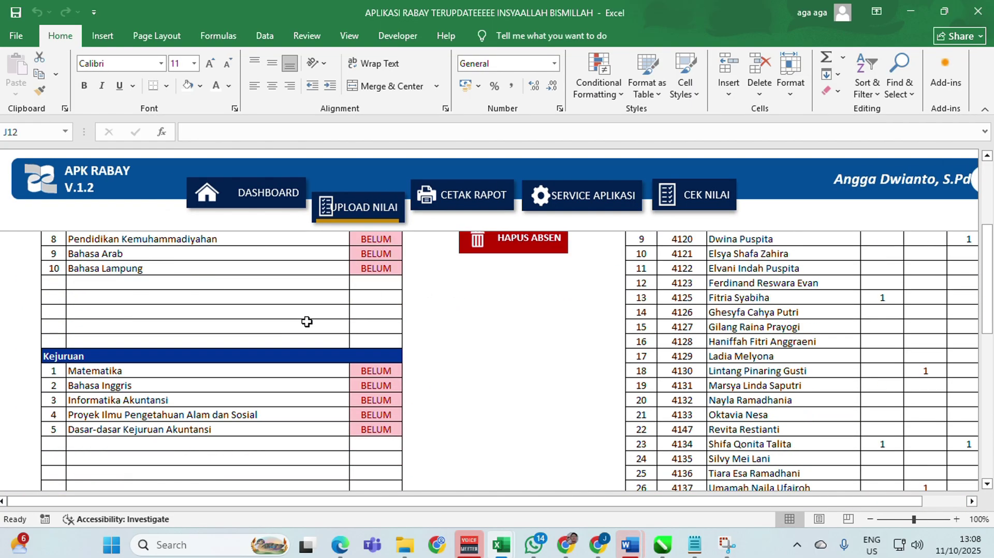
scroll(307, 321, up, 4)
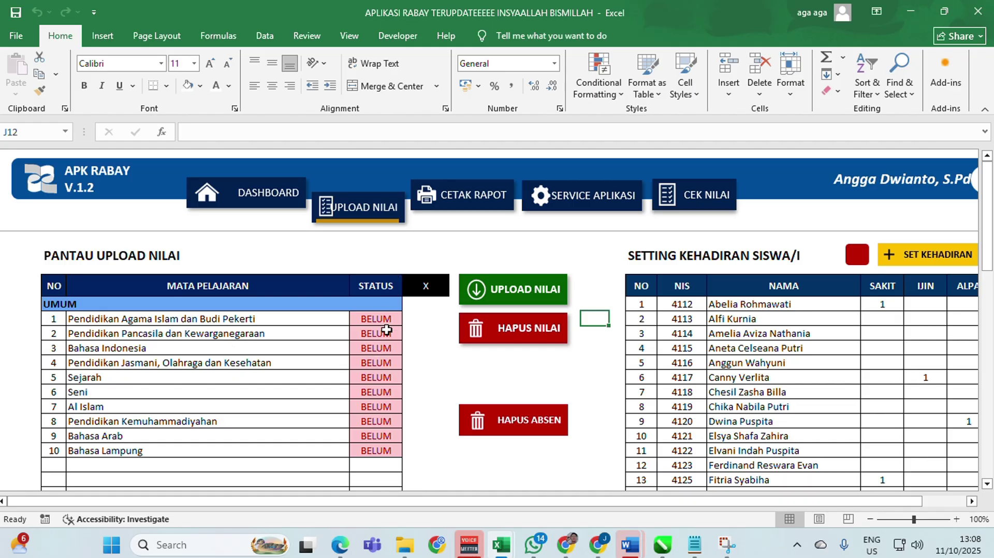
scroll(383, 331, down, 5)
scroll(388, 334, up, 3)
scroll(387, 334, up, 2)
click(265, 357)
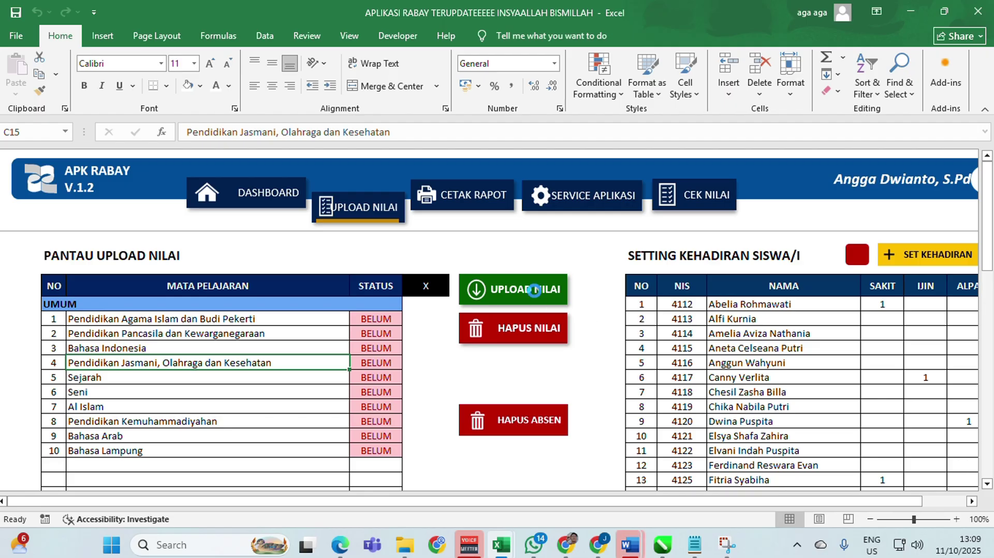
- Upload the grades from the workbook UPDATE APLIKASI RABAY GURUMAP, keeping the copied data on the clipboard
click(532, 289)
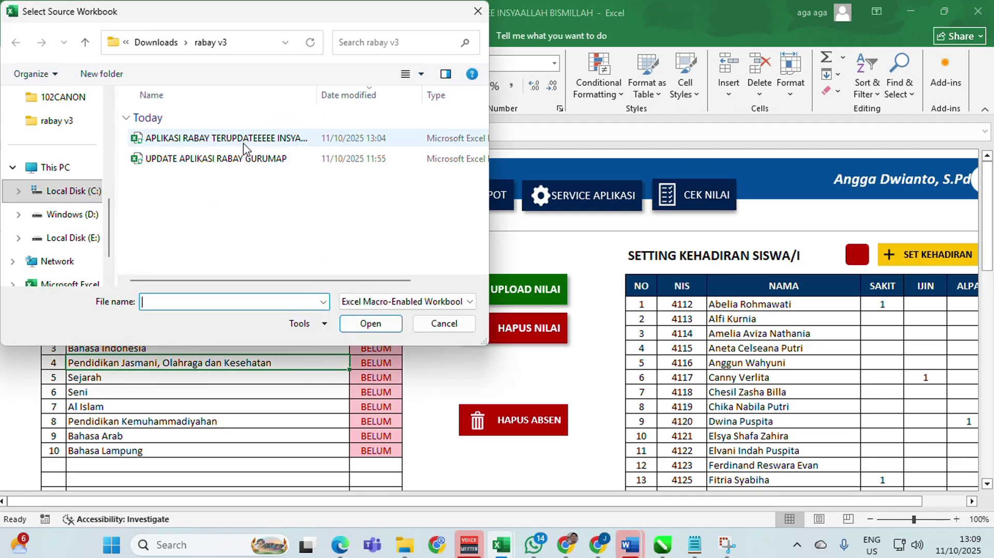
click(261, 159)
click(373, 325)
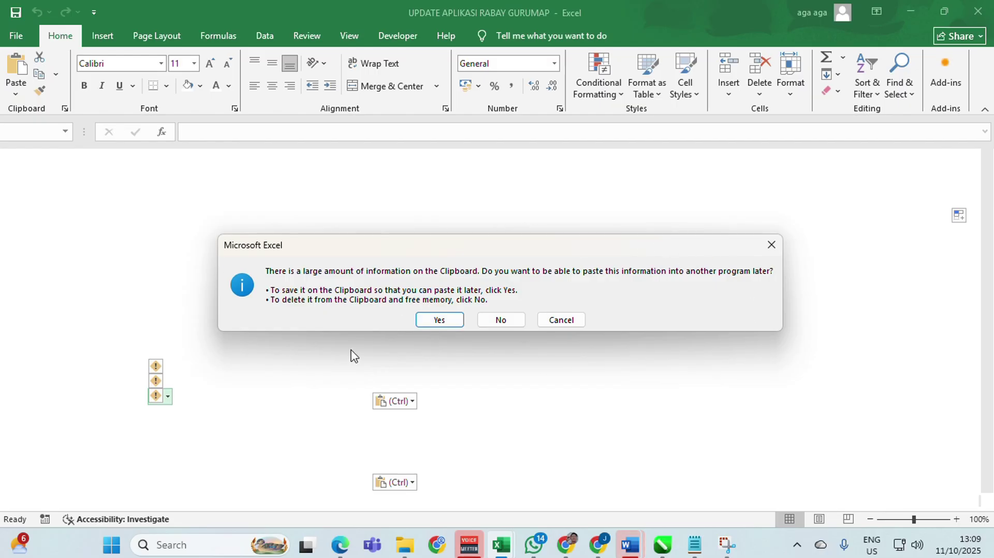
click(444, 321)
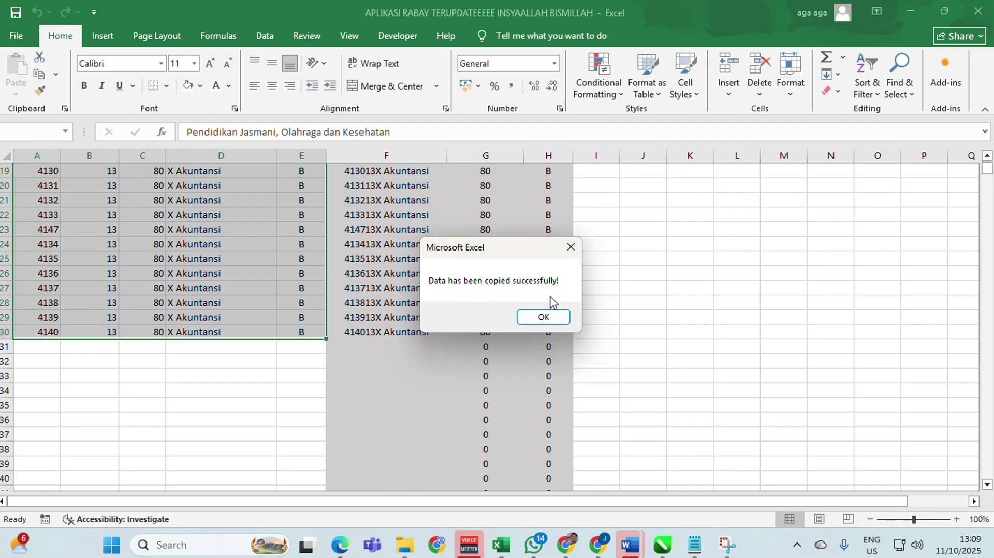
- Acknowledge the completed copy of the grade data
click(555, 320)
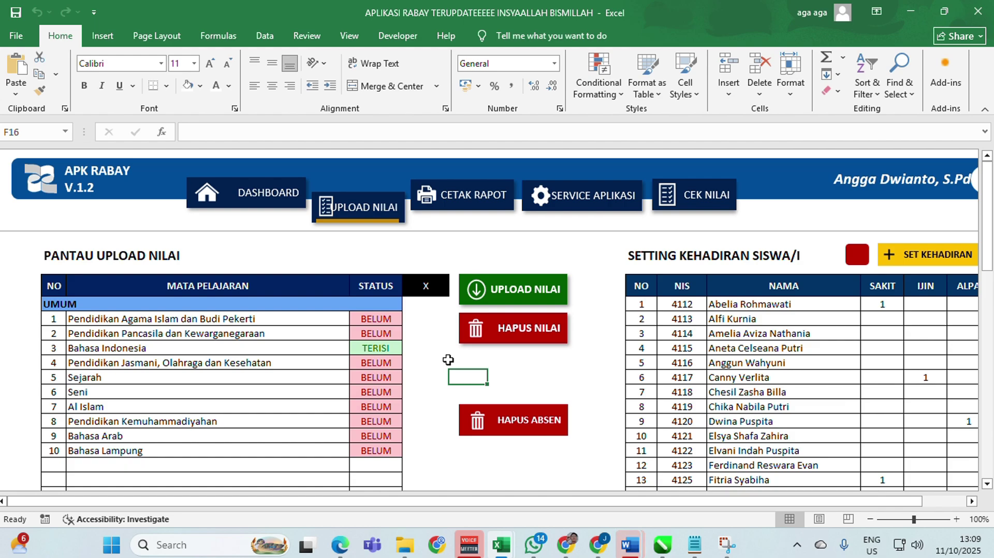
- Set the class to X BR in the overall Rabay settings and view the upload status of its subjects
click(276, 216)
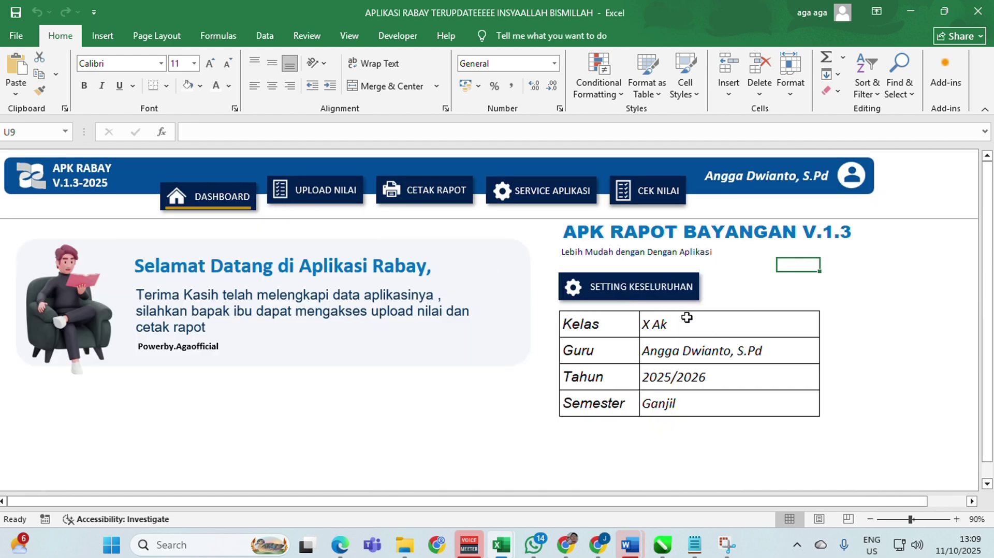
click(672, 286)
click(585, 189)
click(535, 218)
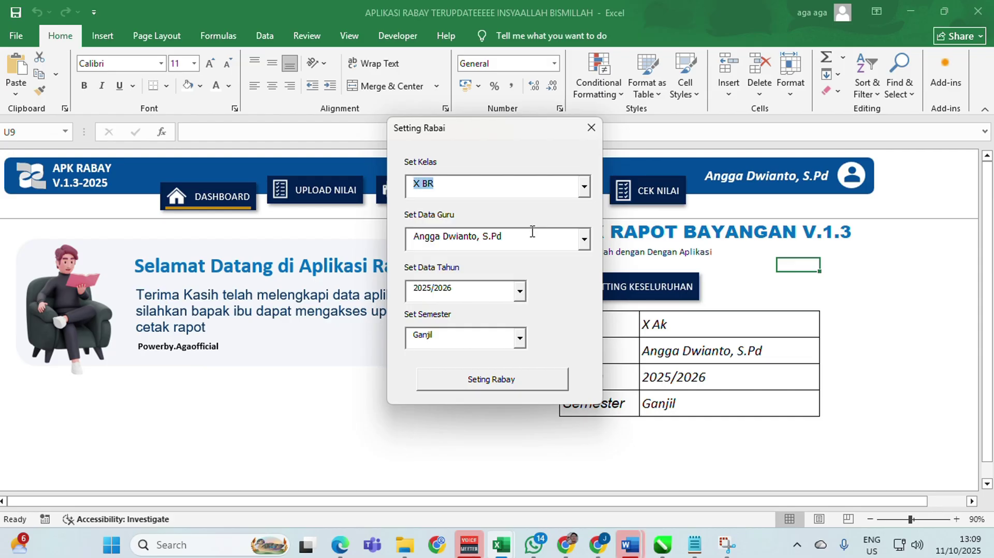
click(492, 379)
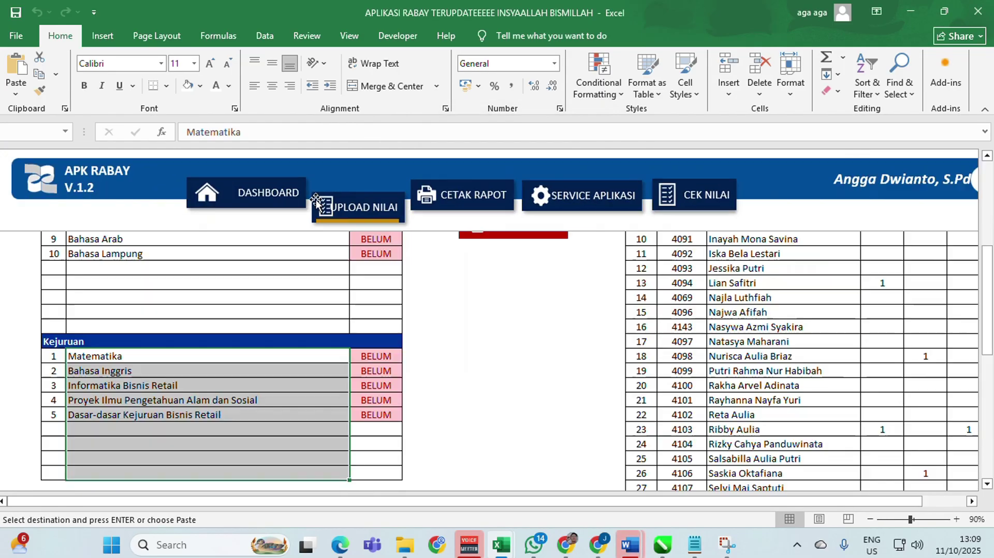
scroll(311, 372, up, 5)
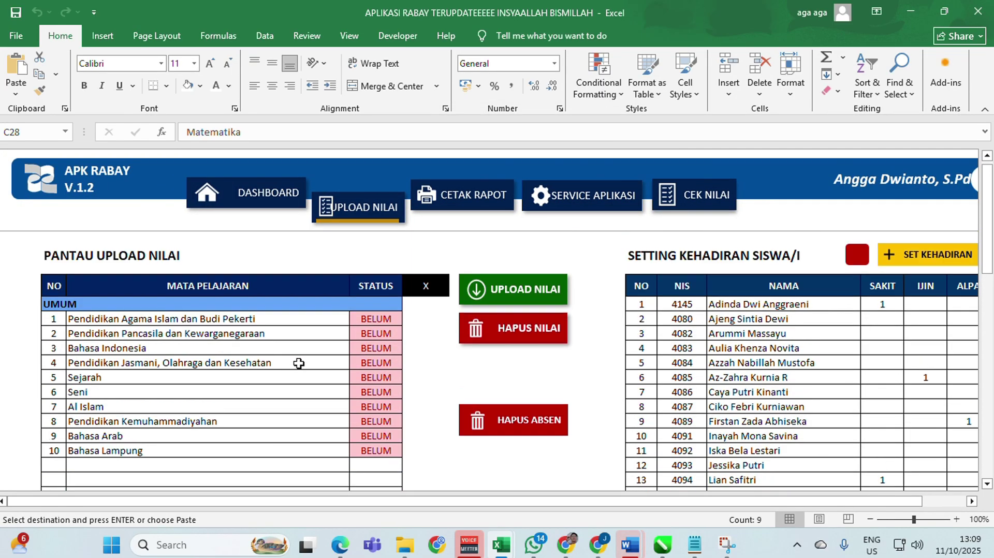
- Clear all SAKIT, IJIN and ALPA entries from the student attendance table
click(573, 361)
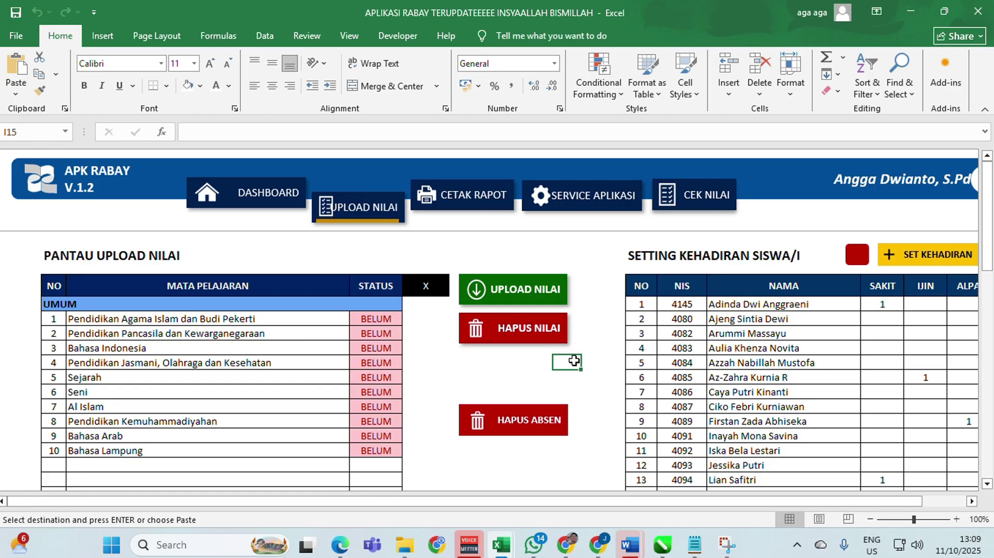
click(858, 255)
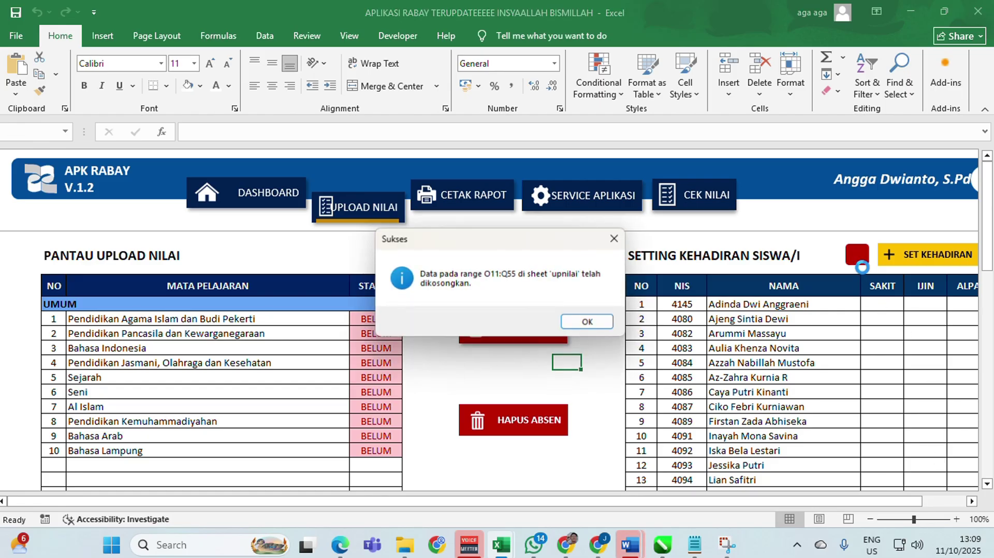
click(580, 322)
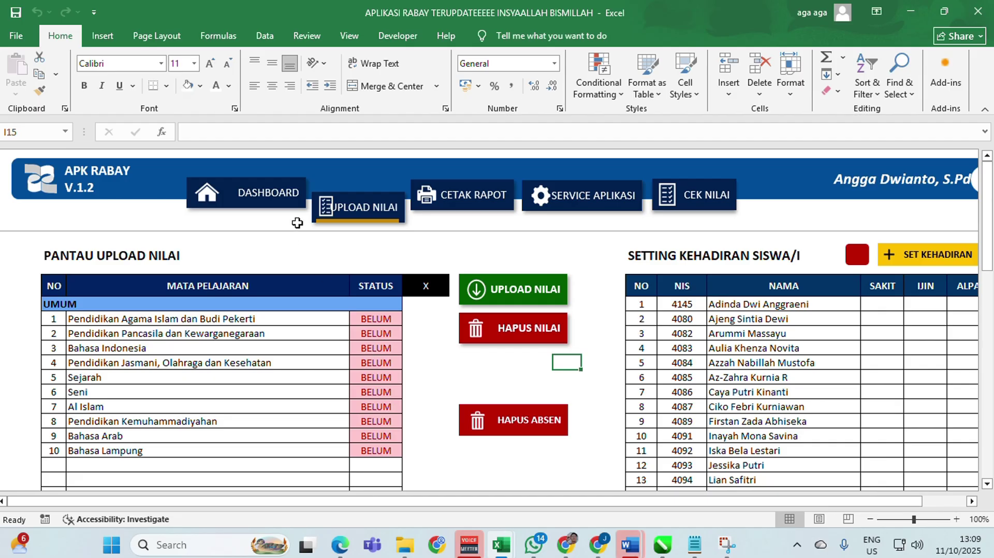
- Set the class to X Ak in the overall Rabay settings and return to its grade upload overview
click(266, 205)
click(670, 286)
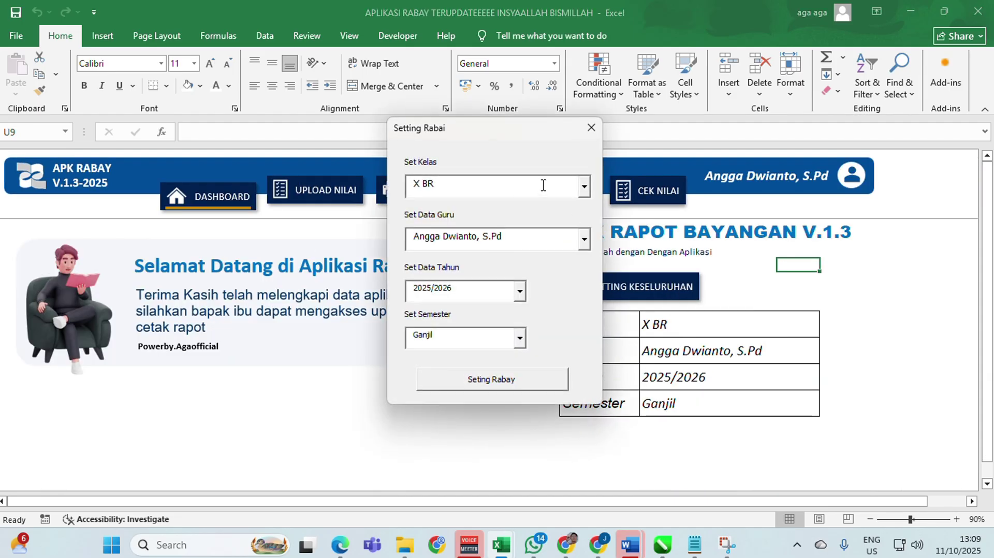
click(584, 187)
scroll(588, 216, up, 1)
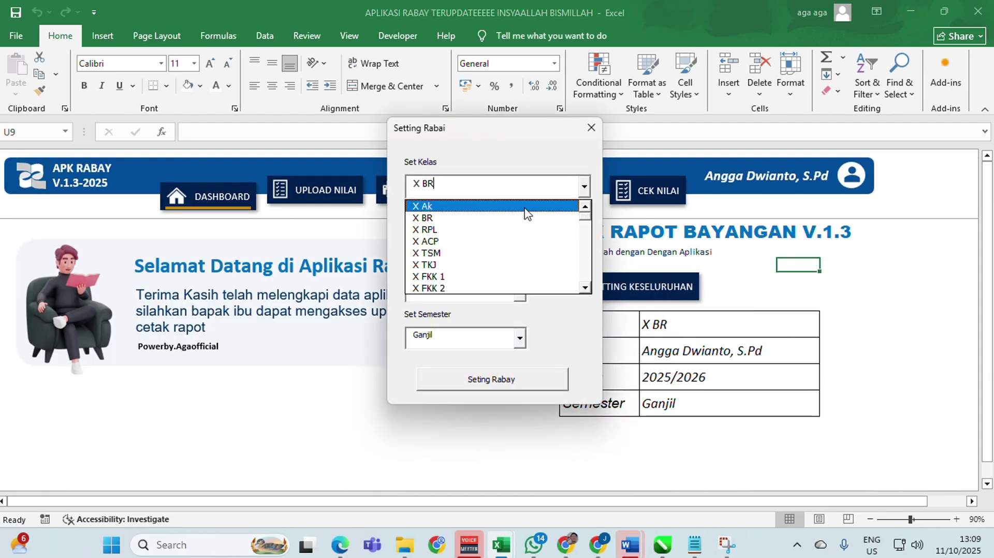
click(526, 206)
click(544, 383)
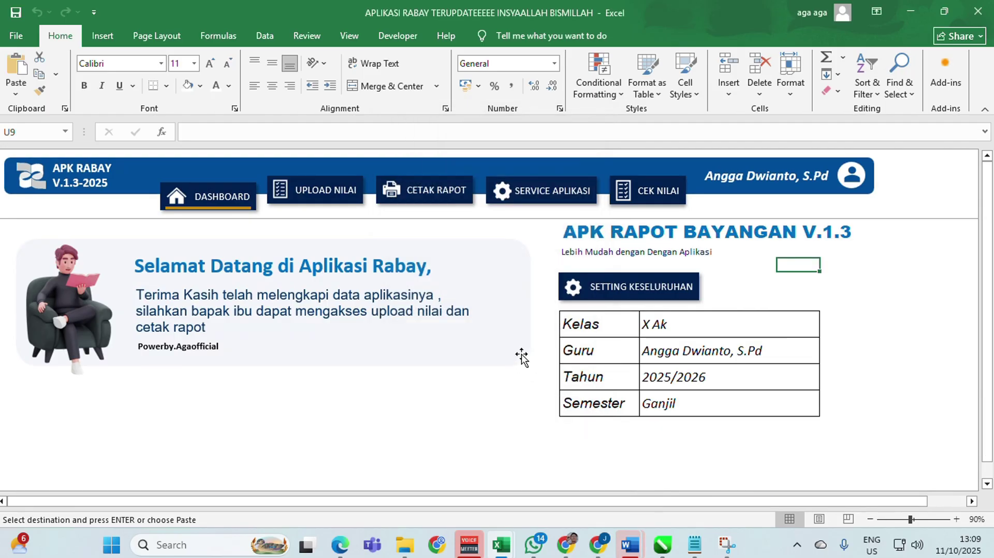
scroll(310, 251, up, 5)
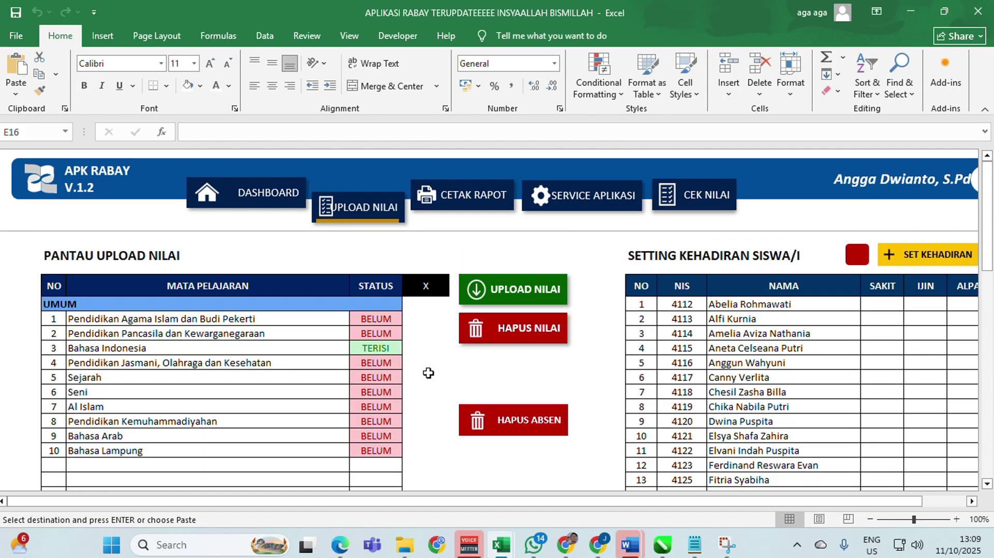
click(426, 377)
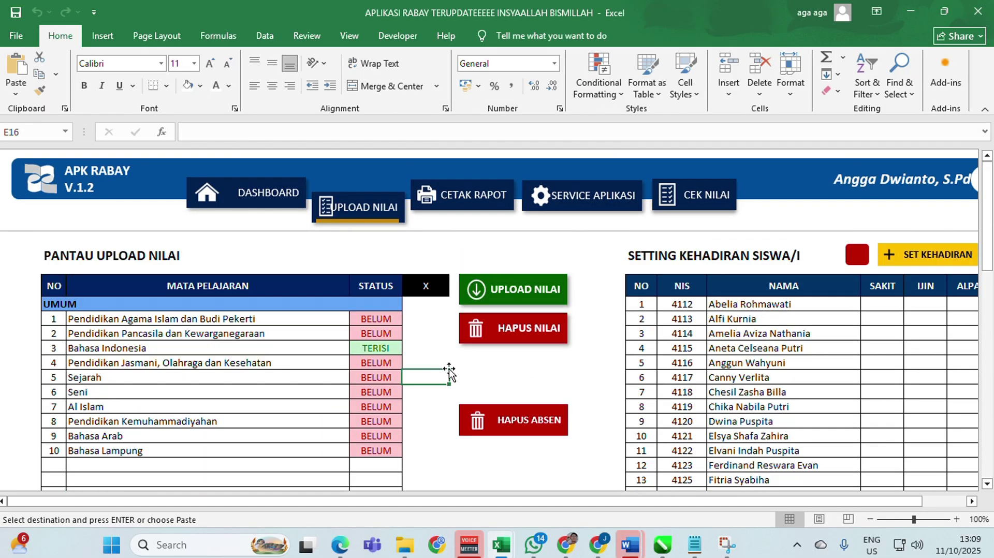
- Check the CEK NILAI table for the Bahasa Indonesia grades of all students in class X Ak
click(705, 197)
scroll(577, 348, down, 10)
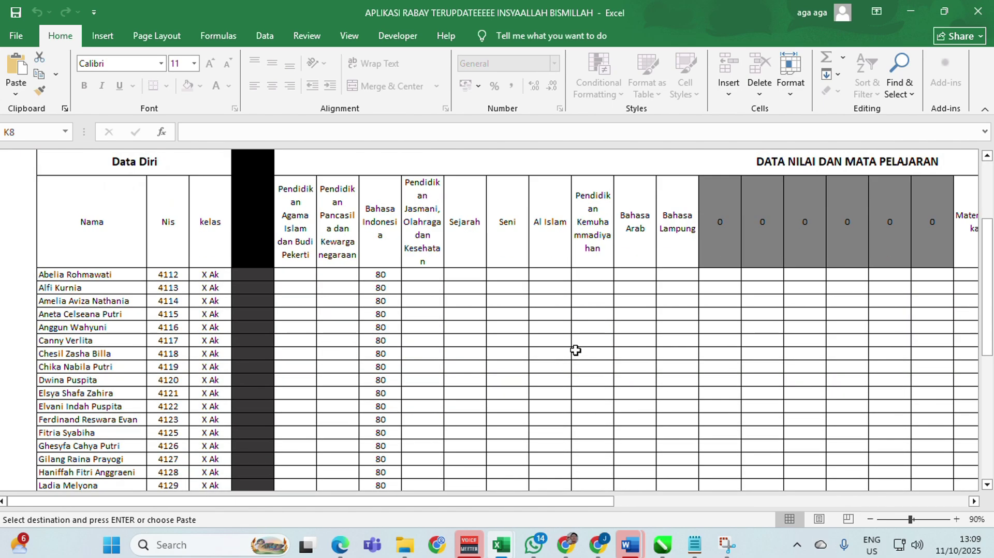
scroll(576, 349, up, 10)
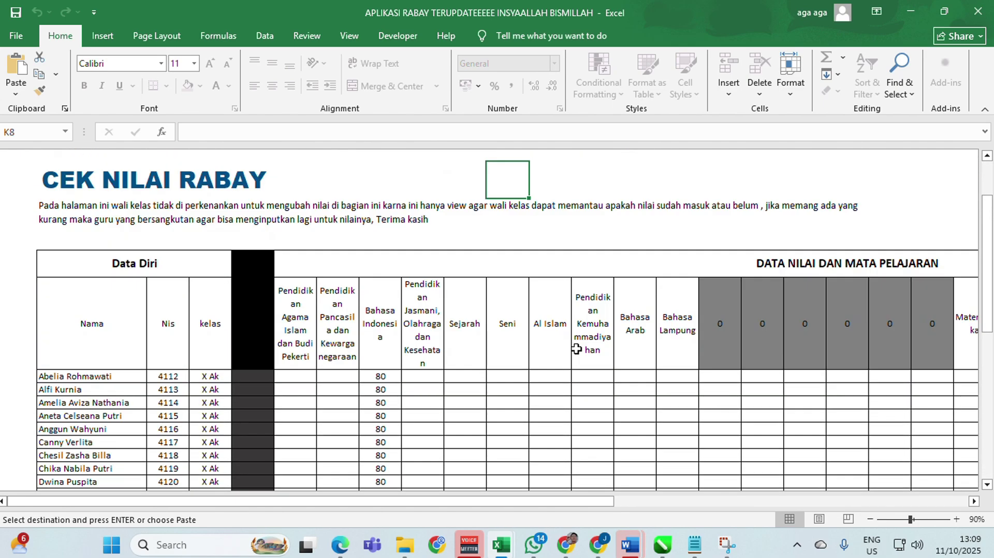
scroll(576, 349, down, 10)
scroll(378, 357, up, 2)
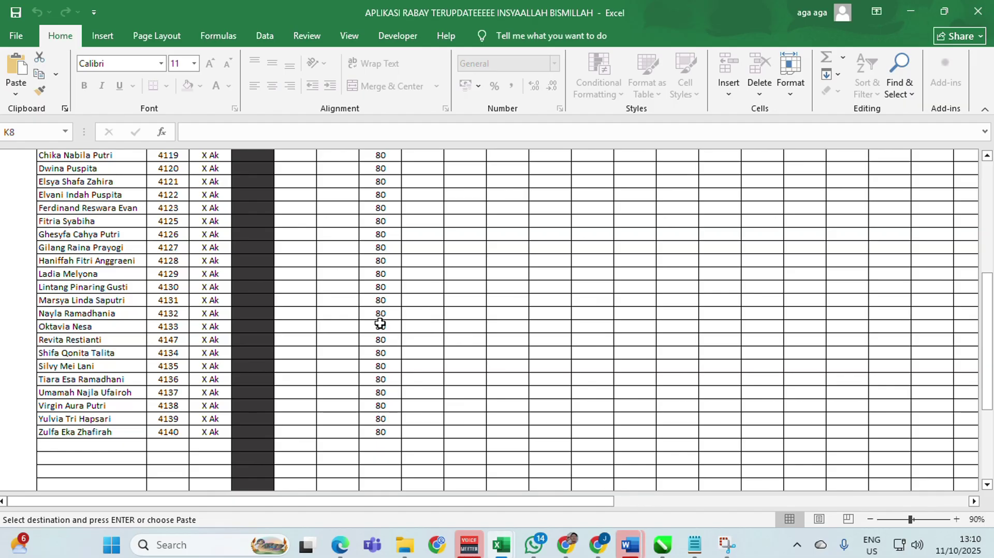
scroll(391, 357, up, 6)
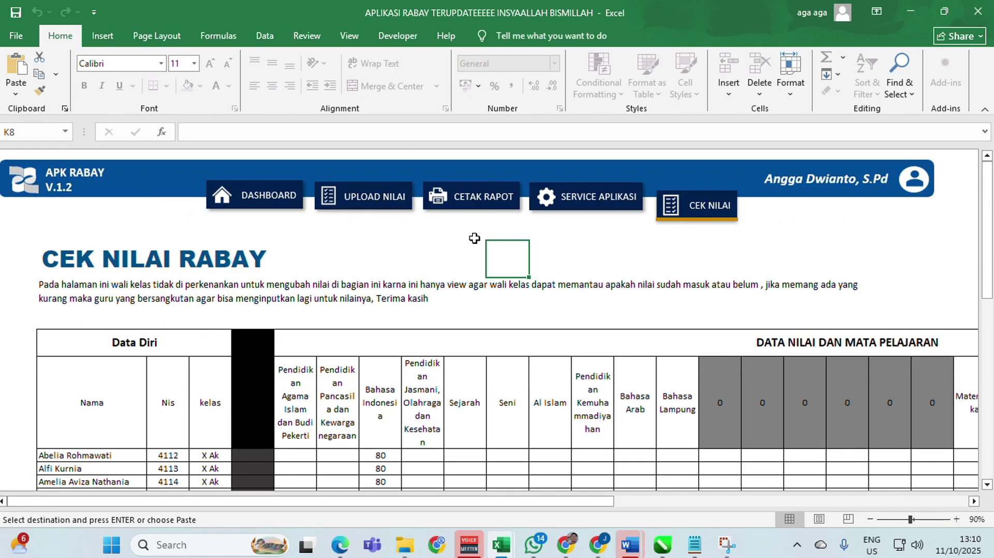
- Compare the PANTAU UPLOAD NILAI statuses with the subject columns and student rows in the CEK NILAI table
click(400, 205)
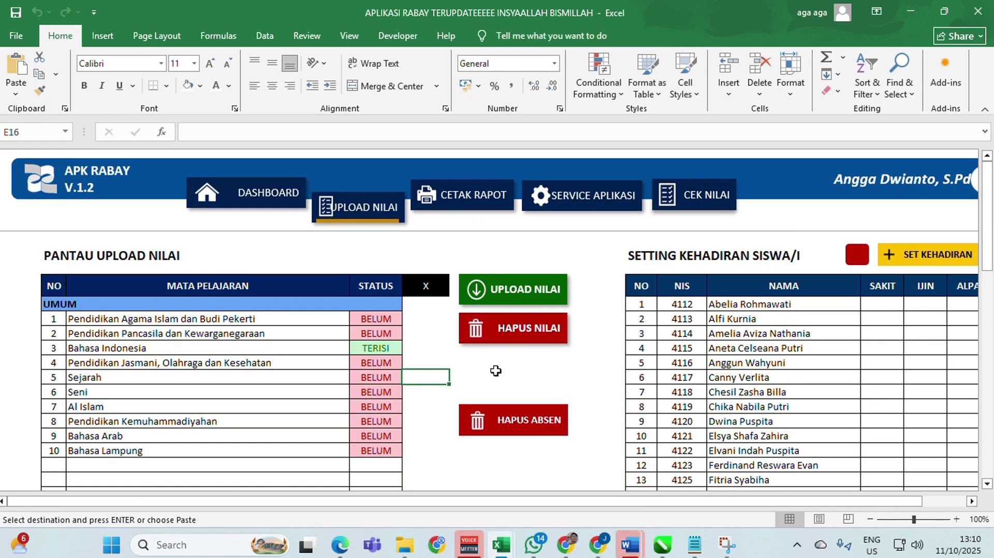
click(699, 196)
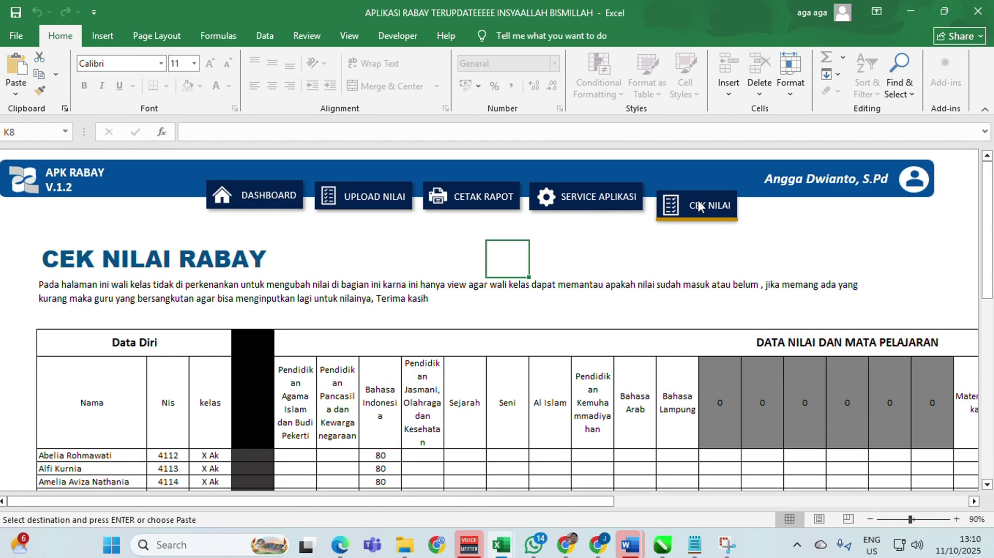
scroll(431, 327, down, 2)
scroll(432, 327, down, 4)
click(381, 352)
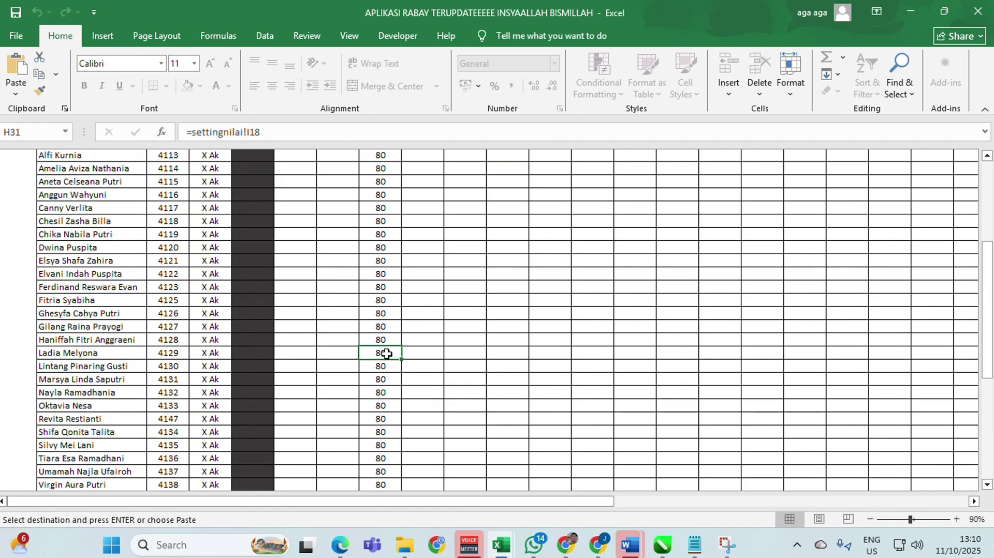
scroll(386, 354, up, 5)
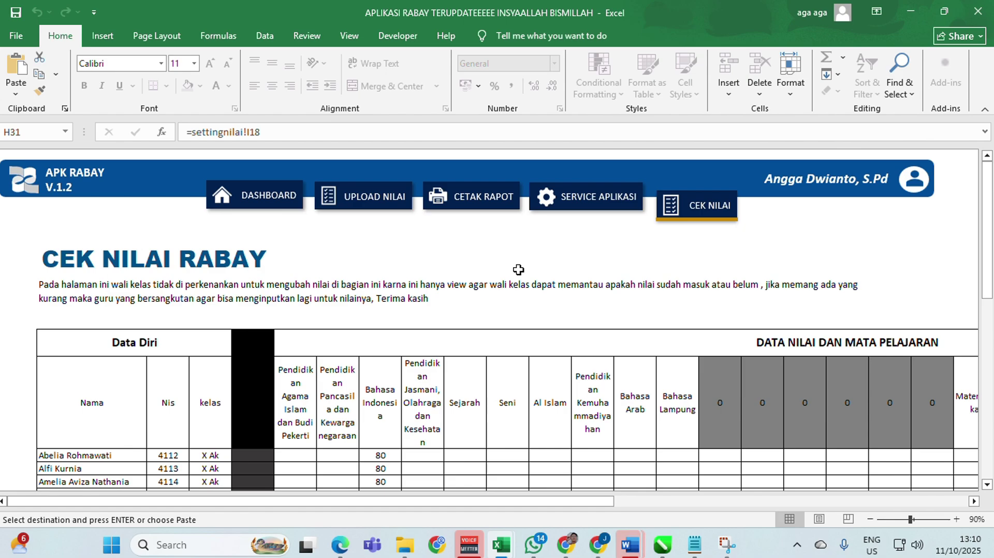
scroll(457, 316, down, 3)
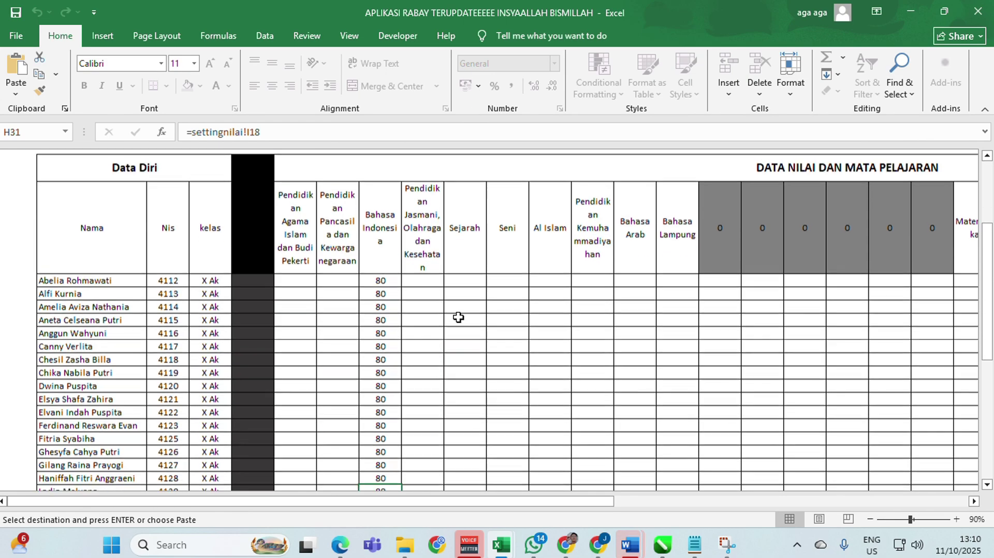
scroll(380, 315, up, 4)
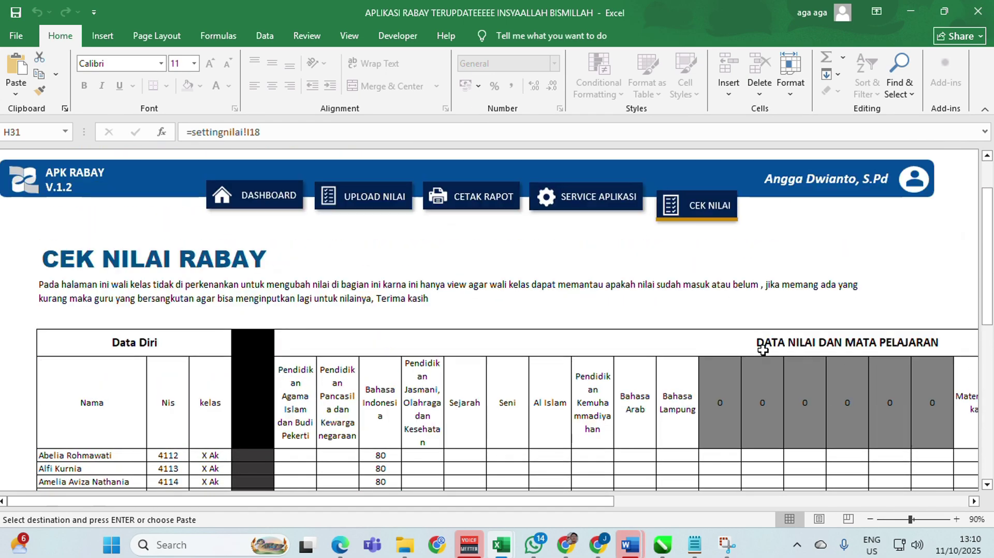
- Examine the CETAK RAPOT report card, including its subject grades, totals, ranking, absences and signature section
click(371, 204)
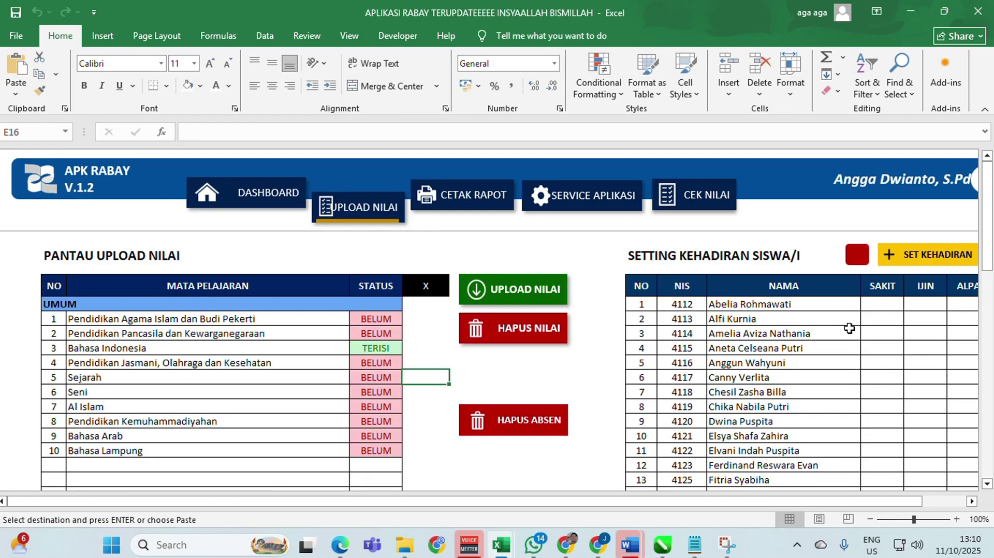
click(487, 200)
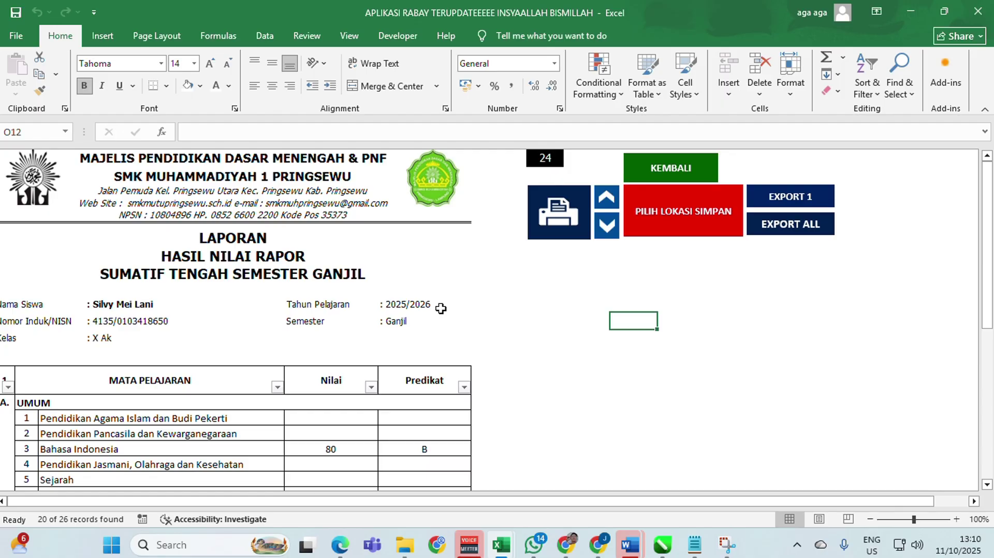
scroll(440, 309, down, 8)
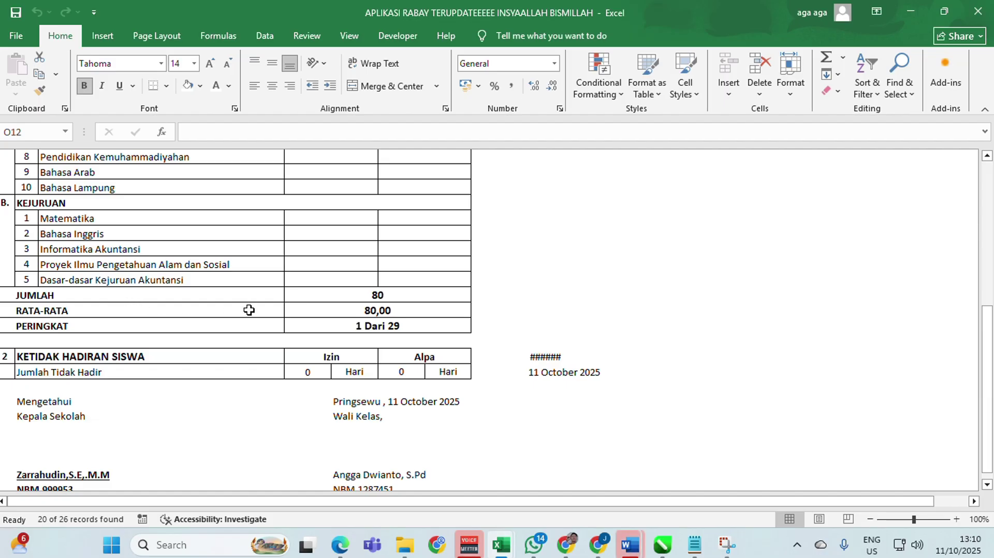
scroll(386, 296, up, 5)
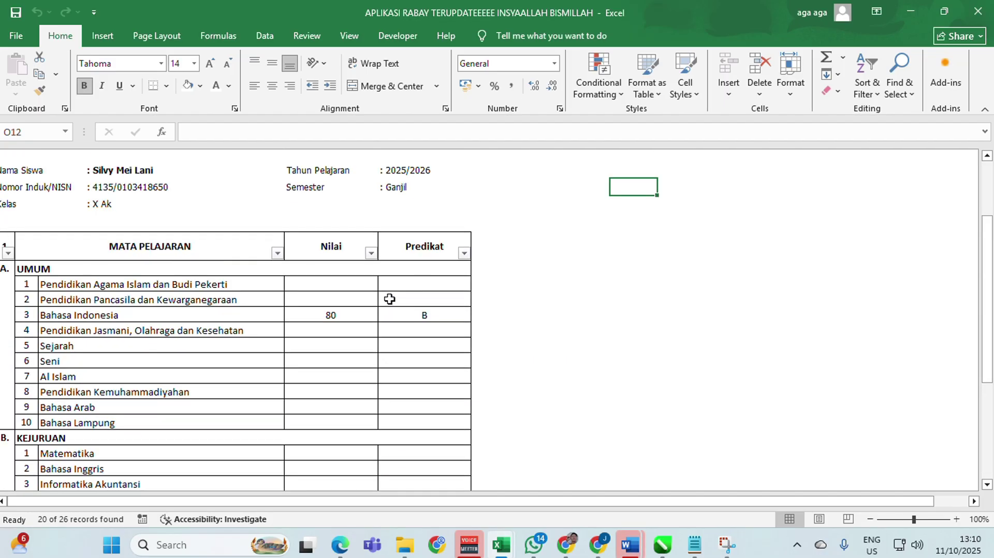
scroll(418, 266, down, 5)
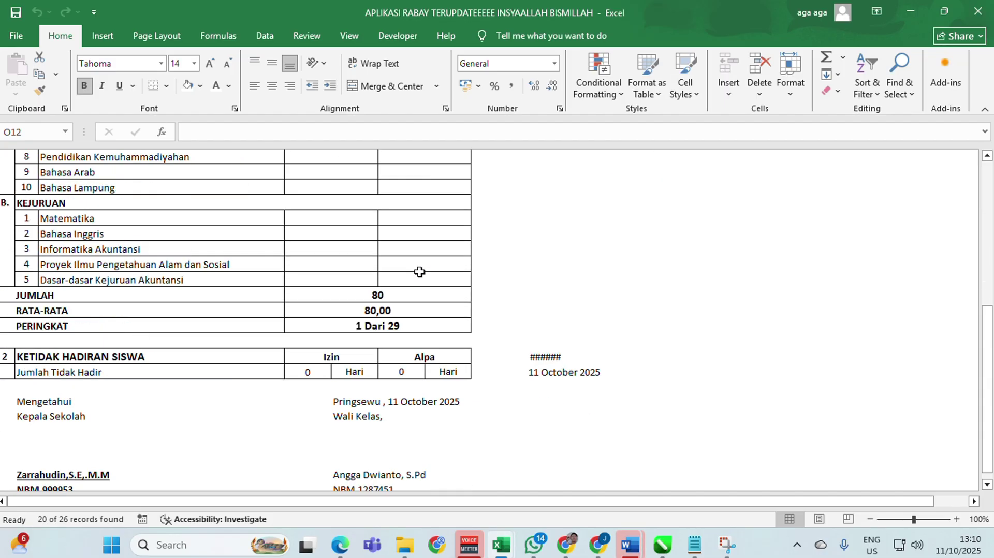
scroll(415, 285, up, 5)
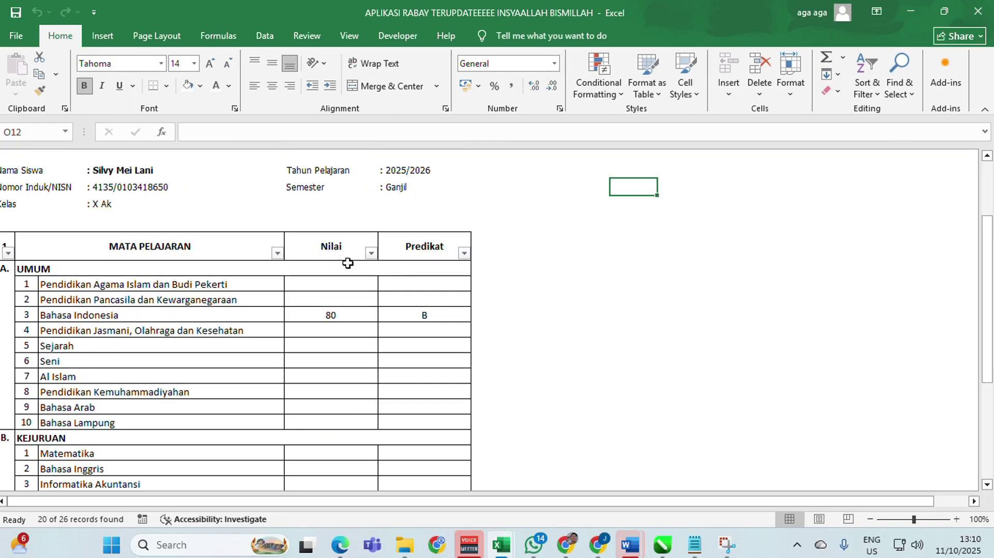
click(563, 319)
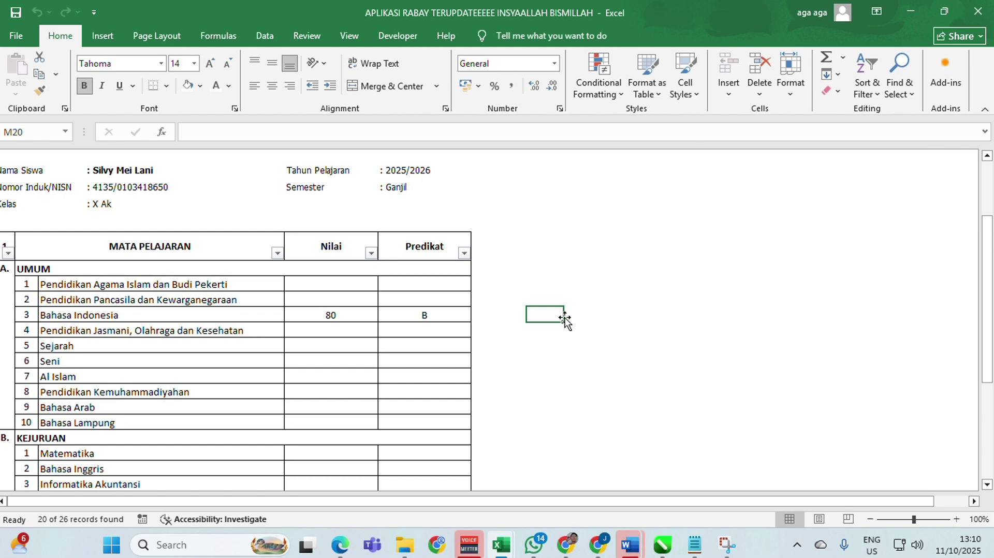
scroll(282, 316, down, 5)
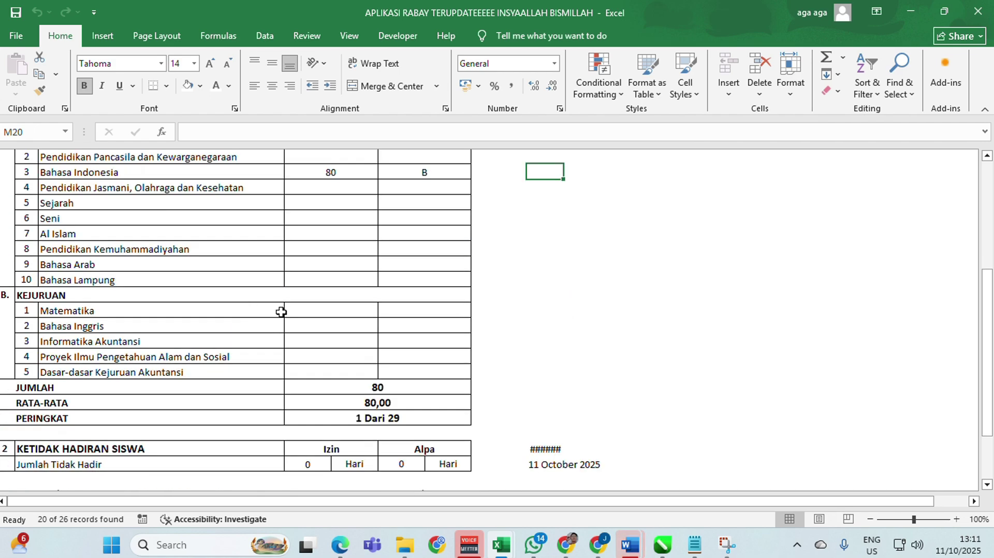
scroll(292, 323, down, 2)
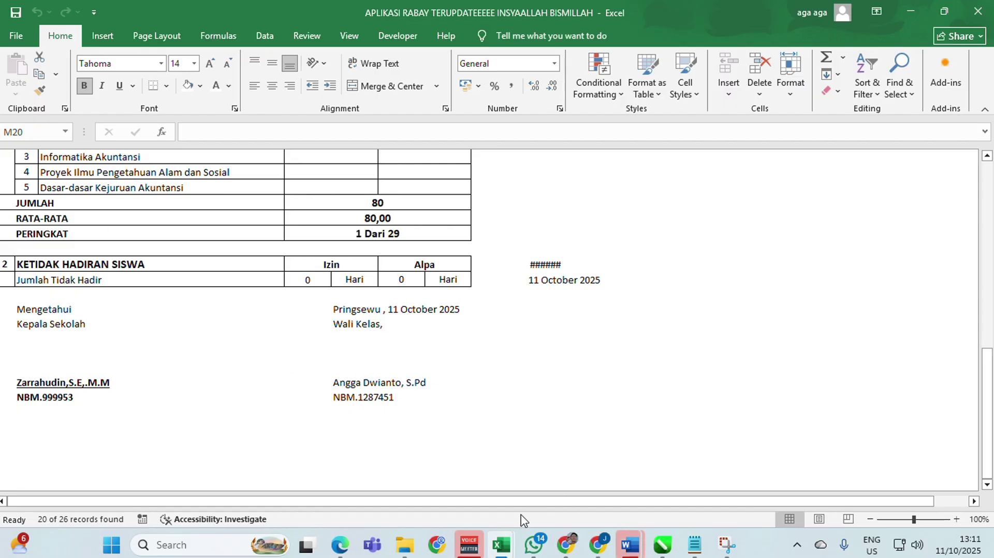
scroll(393, 445, up, 4)
scroll(399, 435, up, 5)
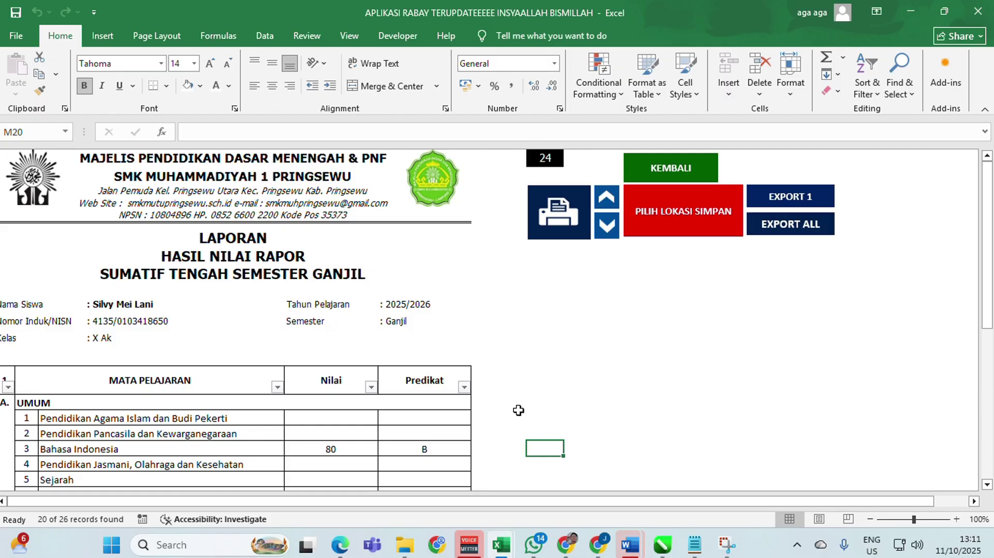
- Advance the displayed report card from student number 24 to student number 29
click(605, 203)
click(605, 203)
click(605, 203)
click(605, 203)
click(605, 203)
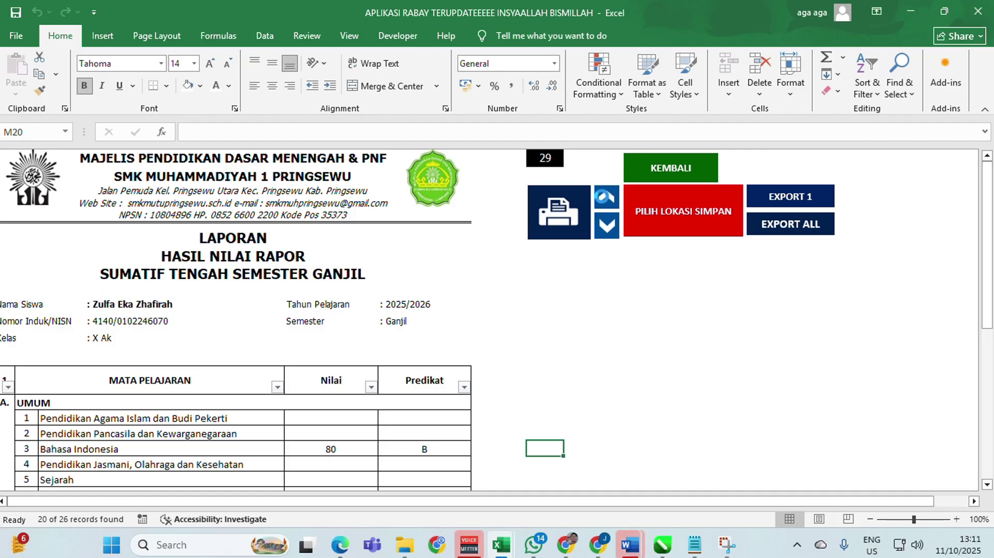
click(604, 203)
click(607, 226)
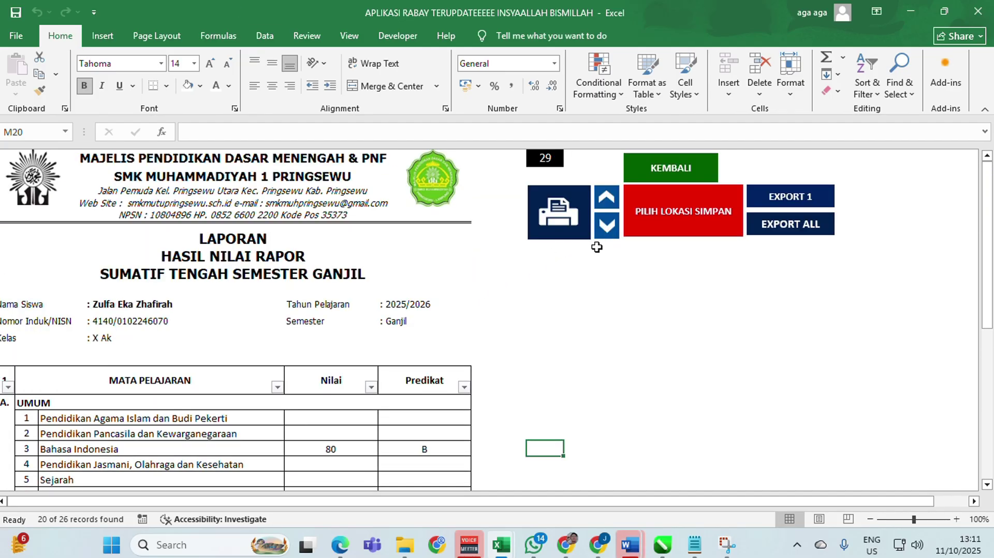
- Step the displayed report card back from student number 29 to 21 and check its totals, absences and signature section
click(606, 227)
click(606, 227)
click(607, 227)
click(607, 225)
click(606, 226)
click(606, 225)
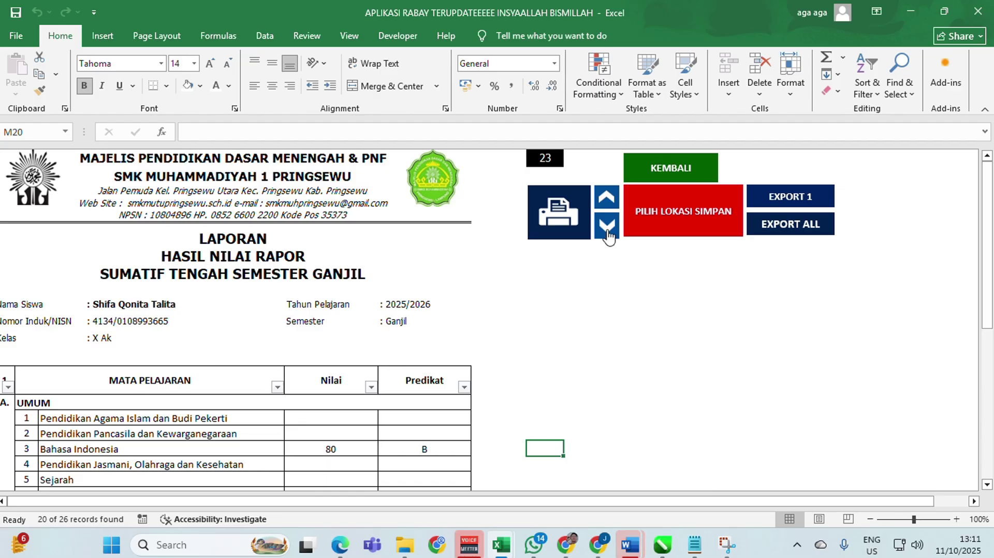
click(606, 225)
click(607, 226)
scroll(573, 246, down, 9)
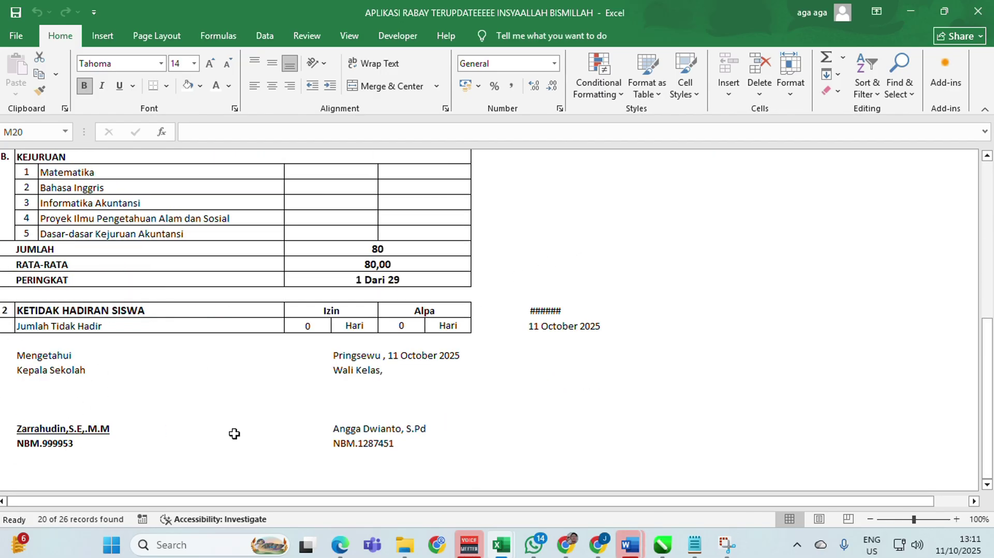
scroll(408, 395, up, 10)
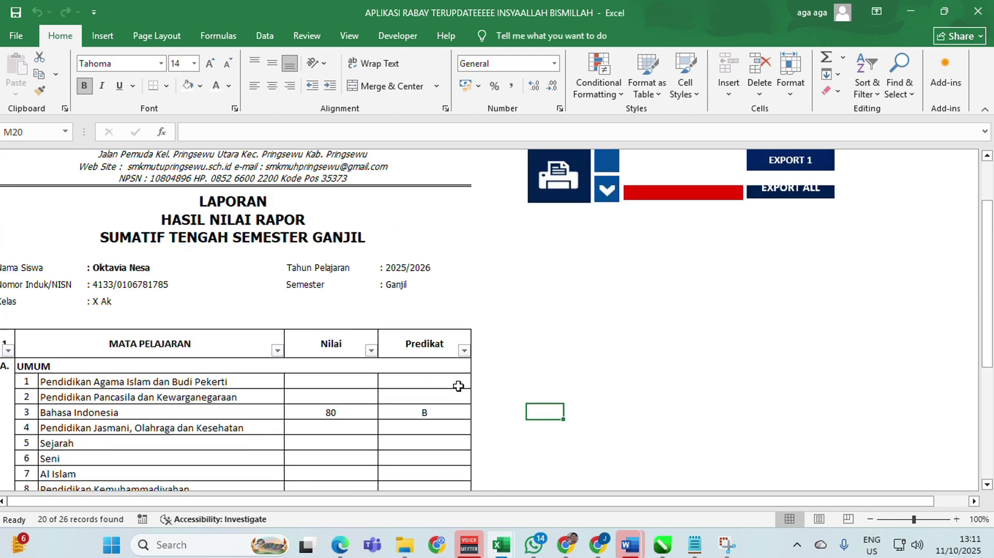
- Step the report card back to student number 16 and look over its subject grades
click(605, 223)
click(605, 223)
click(603, 222)
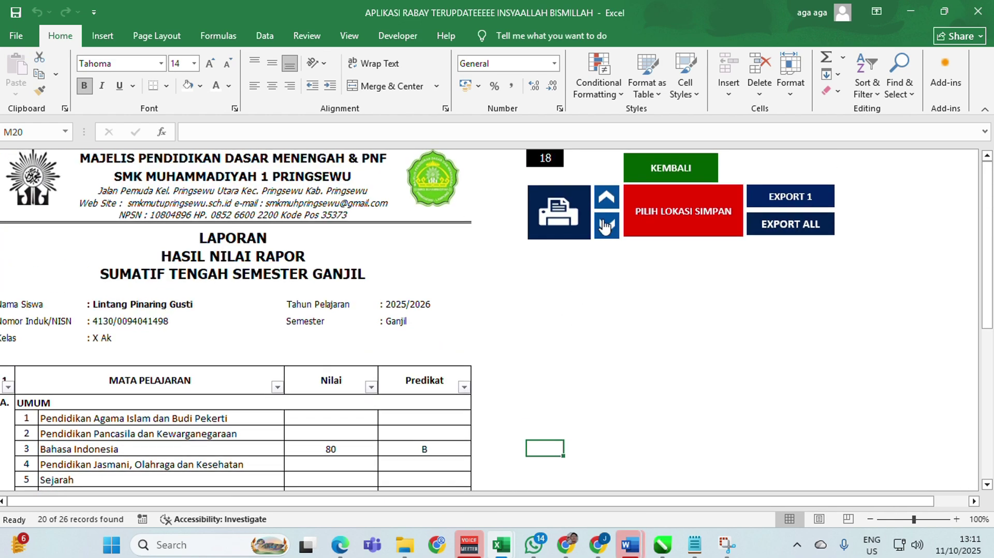
click(604, 222)
click(603, 222)
scroll(377, 381, down, 5)
scroll(378, 381, up, 5)
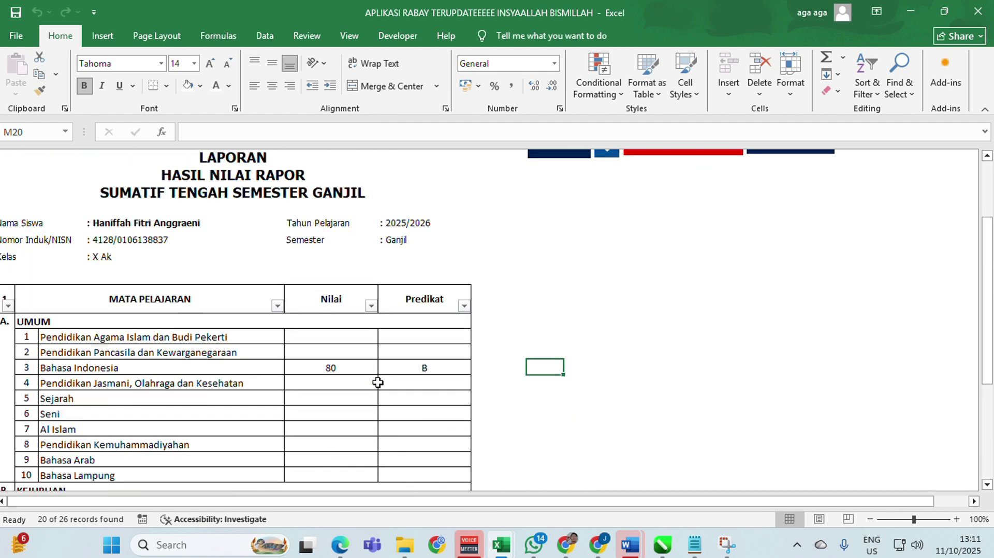
- Step the report card back to student number 9 and look through the whole report
click(604, 223)
click(604, 222)
click(604, 223)
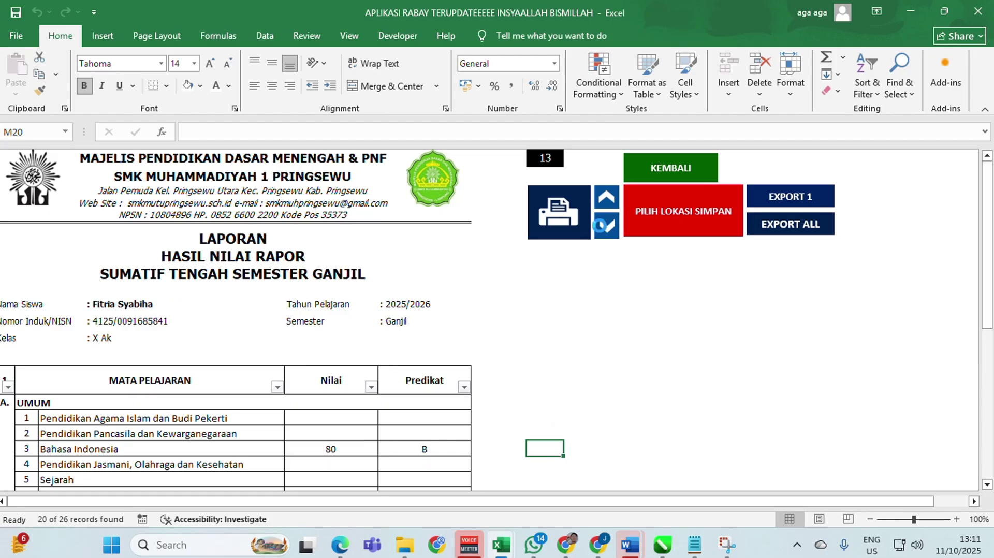
click(602, 224)
click(602, 226)
click(603, 225)
click(603, 225)
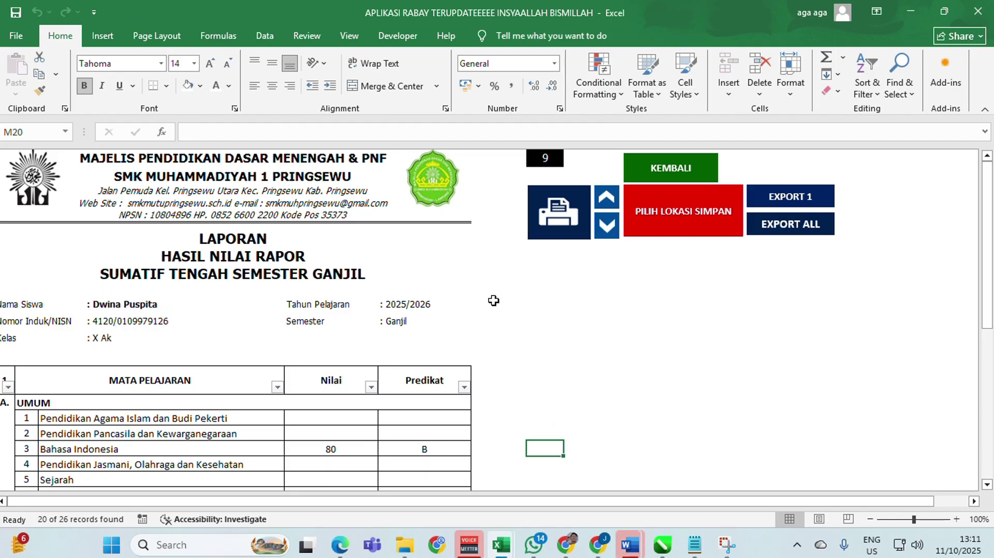
scroll(492, 300, down, 6)
scroll(492, 301, up, 6)
- Set a new Downloads folder named RAPOT AKL as the save location and export all report cards to it
click(709, 224)
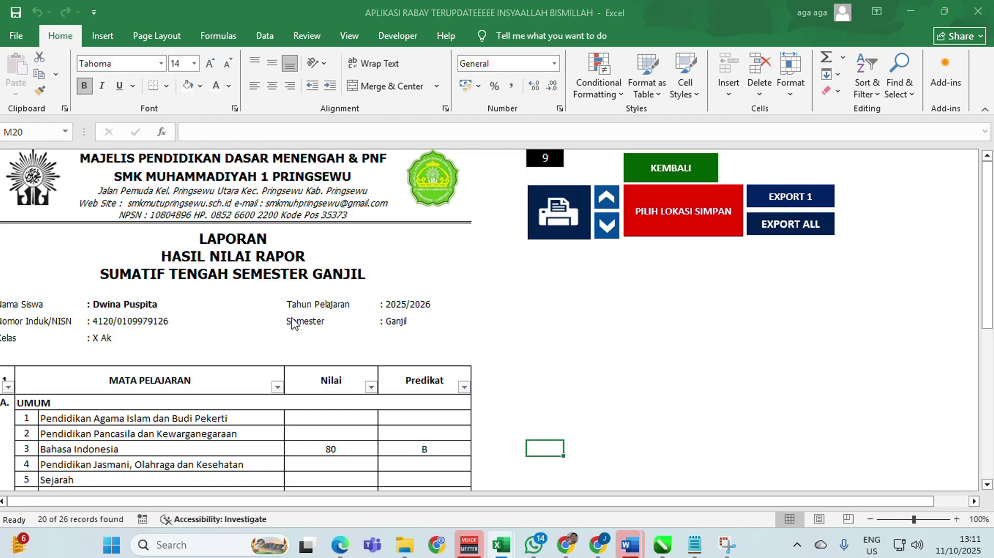
scroll(53, 222, up, 5)
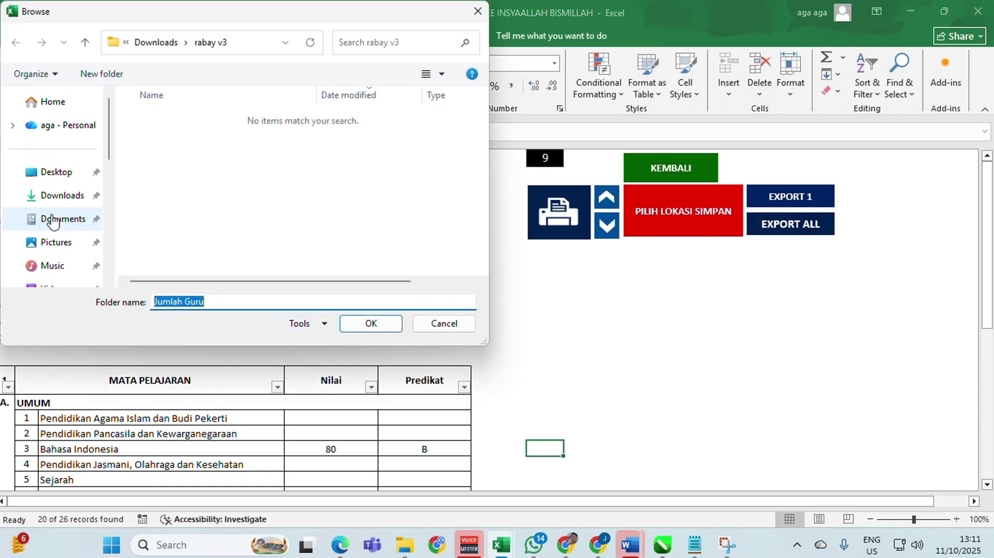
click(65, 198)
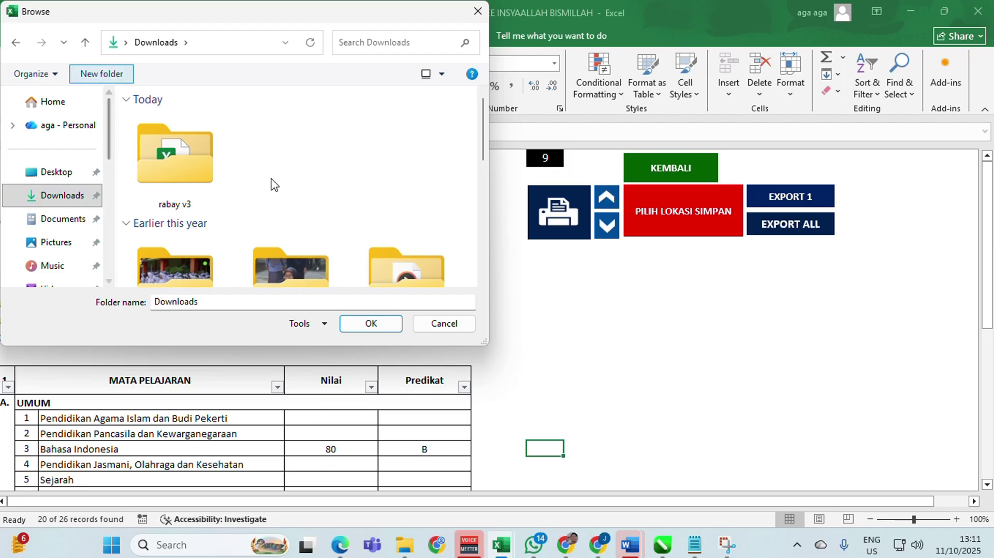
text(RAPO)
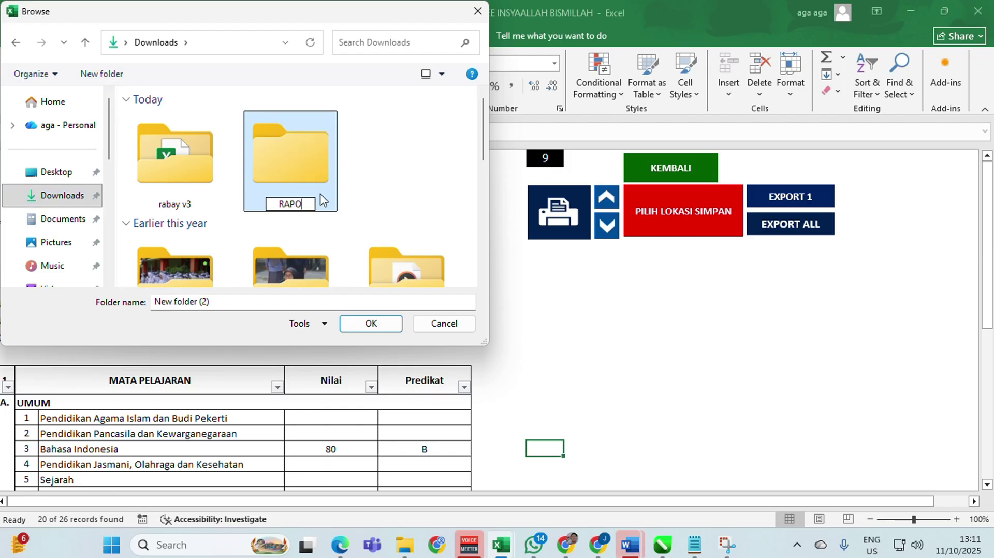
text(T AKL)
key(Return)
double_click(305, 173)
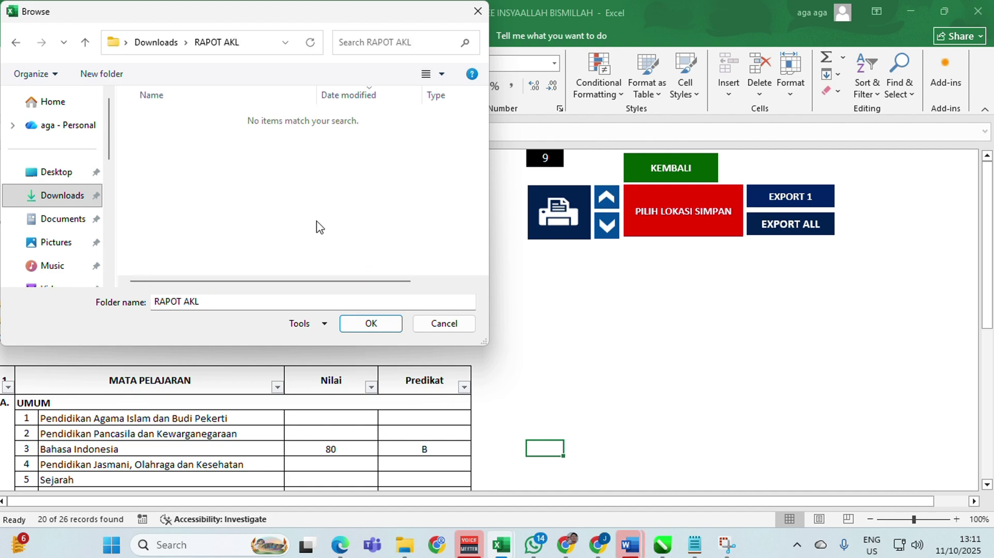
click(372, 325)
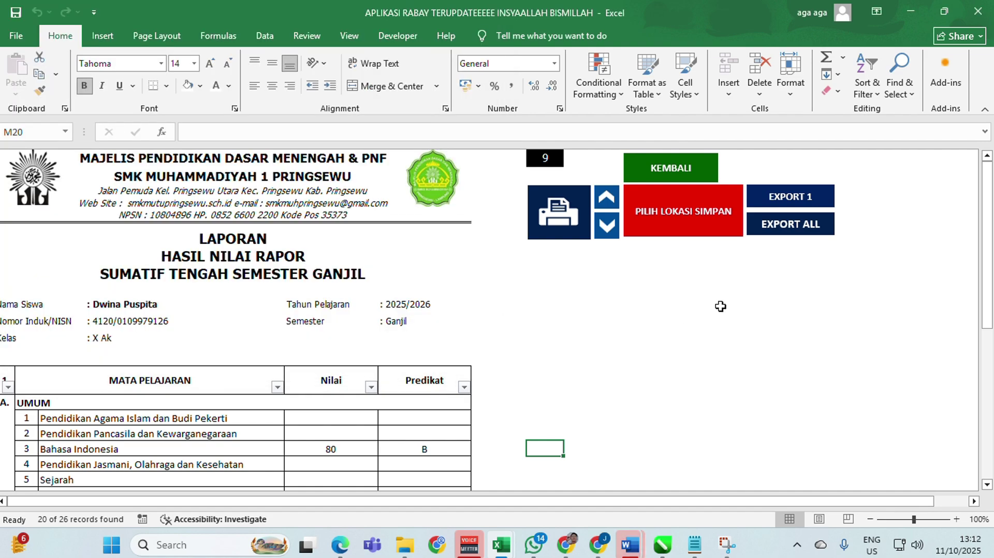
click(787, 227)
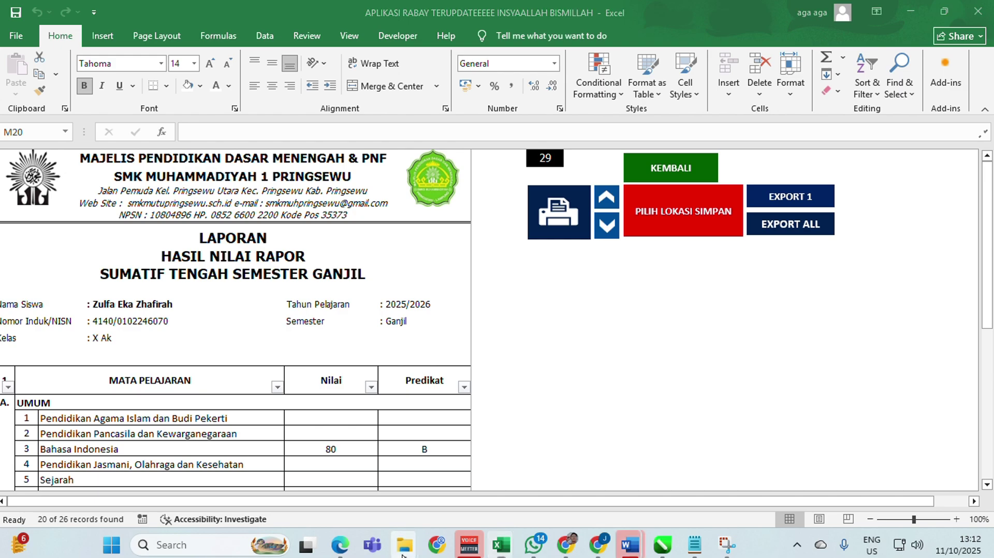
- Switch to File Explorer, open the RAPOT AKL folder in Downloads, and look through the exported report card PDFs
mouse_move(405, 544)
mouse_move(439, 480)
click(344, 479)
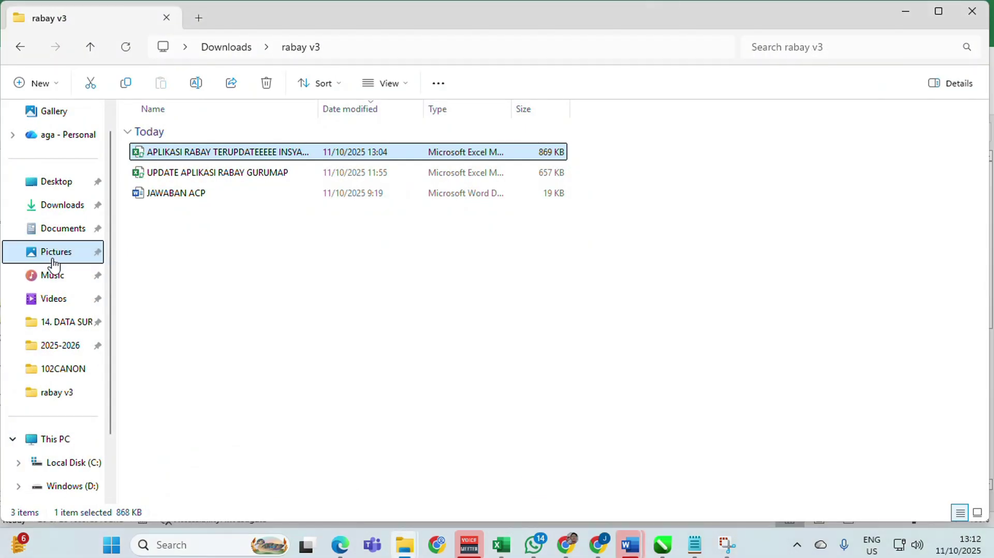
scroll(60, 254, up, 1)
click(64, 239)
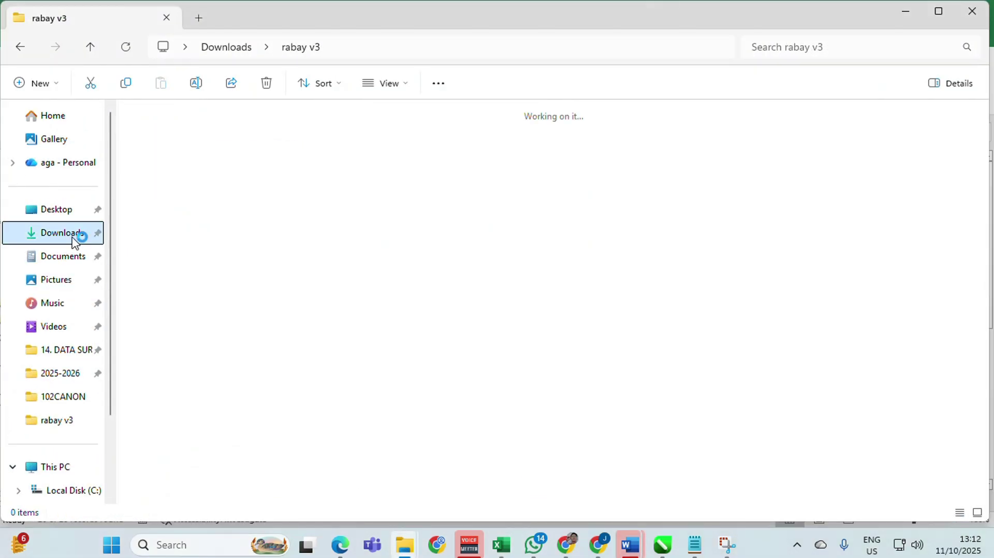
click(437, 230)
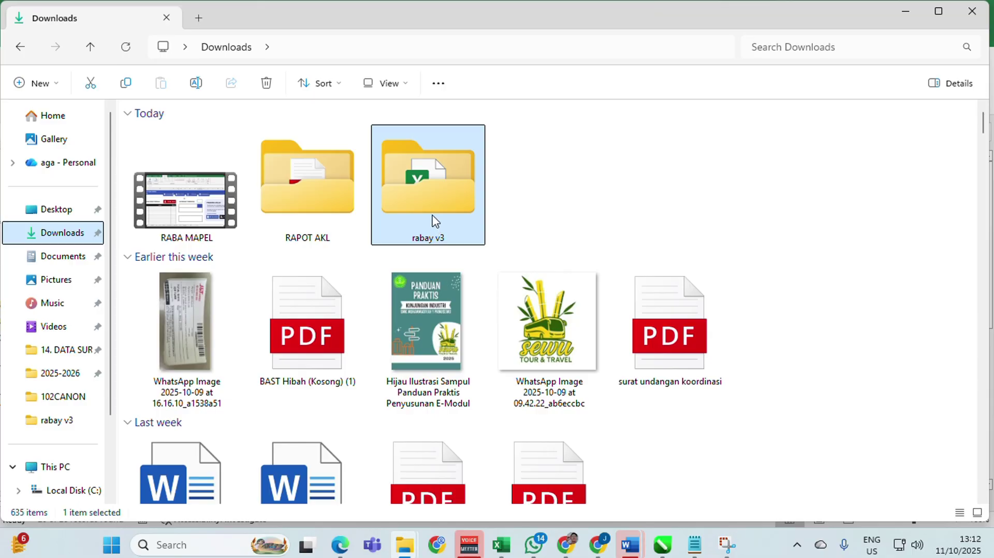
double_click(435, 221)
click(21, 48)
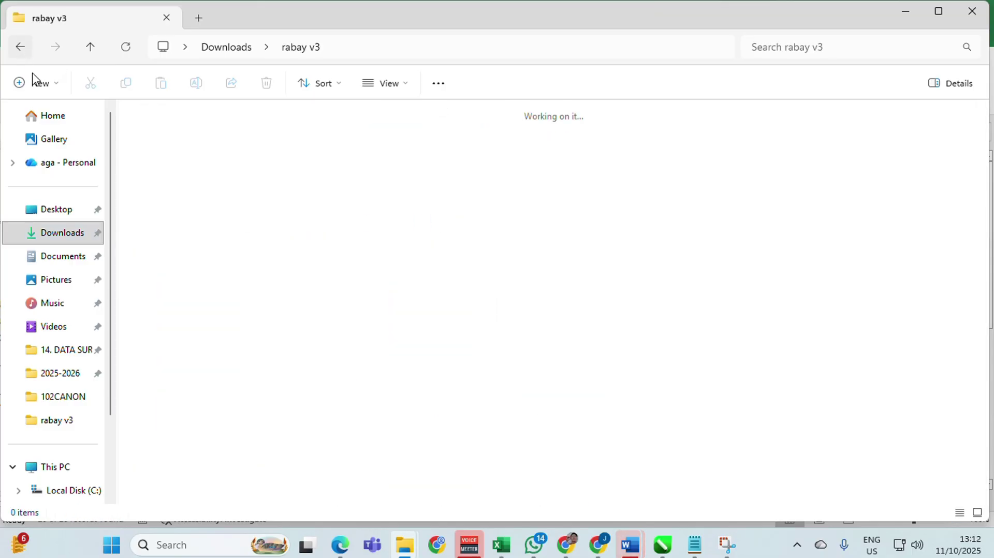
double_click(290, 212)
scroll(275, 225, down, 3)
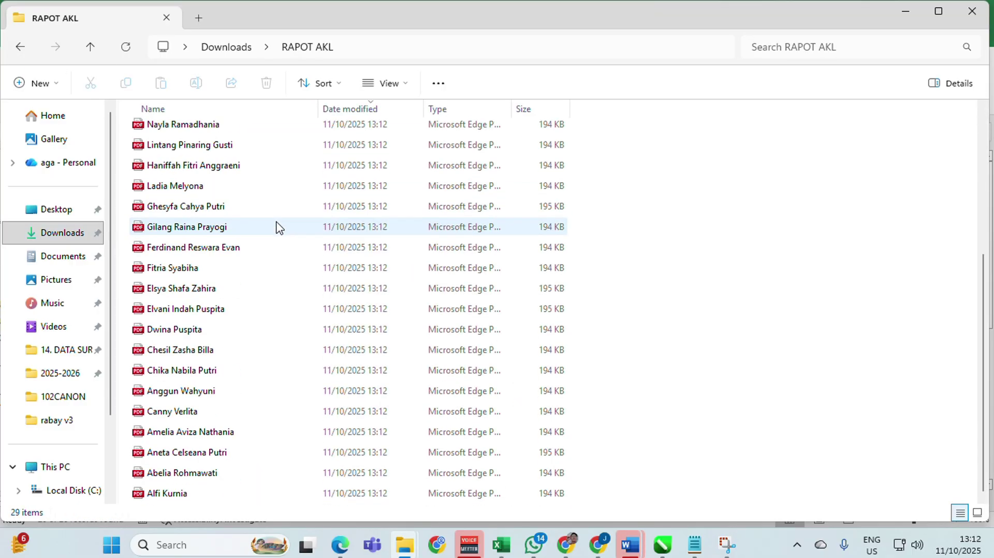
scroll(272, 244, up, 3)
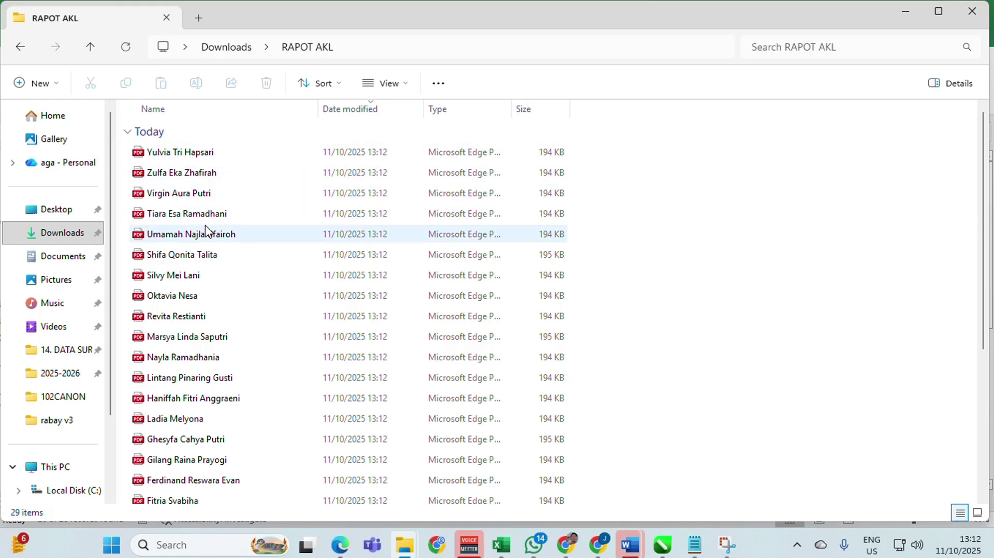
- Open the first exported PDF, examine its grades, absences and signature section, and close the viewer
double_click(210, 157)
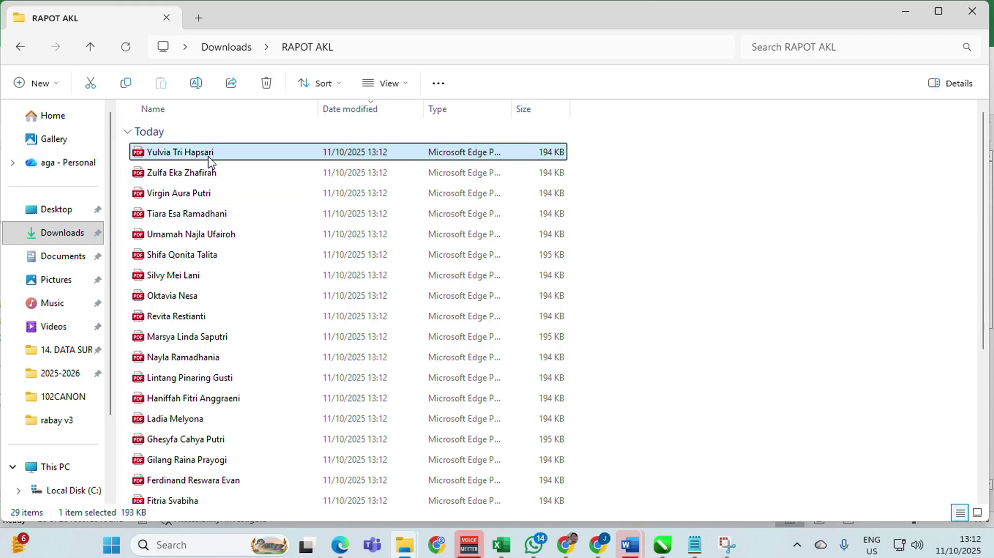
scroll(469, 256, down, 10)
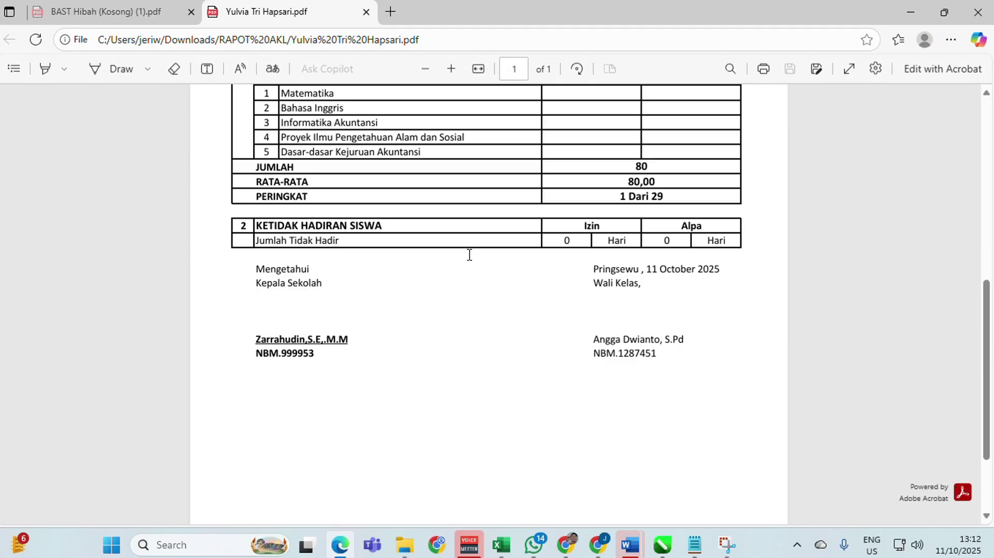
scroll(469, 255, up, 10)
scroll(477, 255, down, 8)
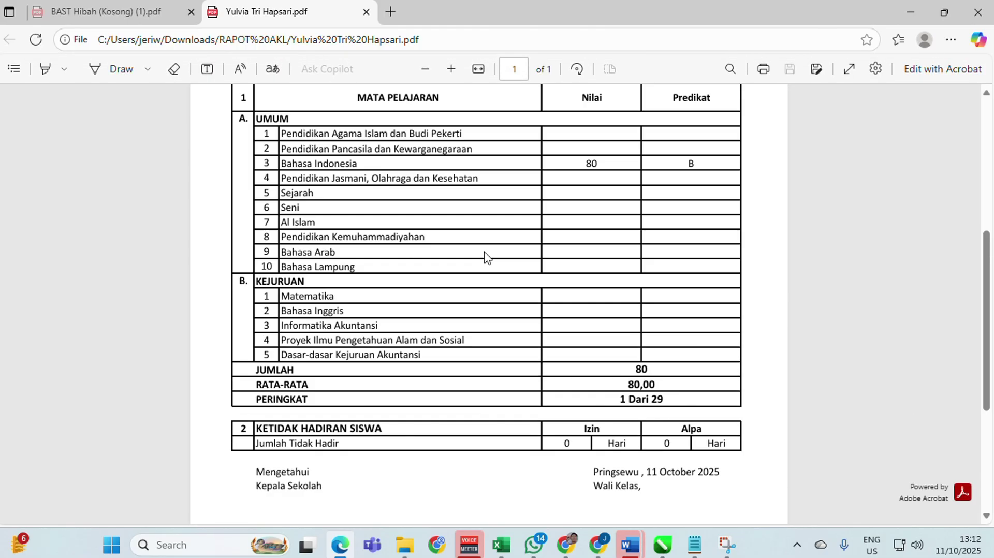
scroll(485, 256, up, 10)
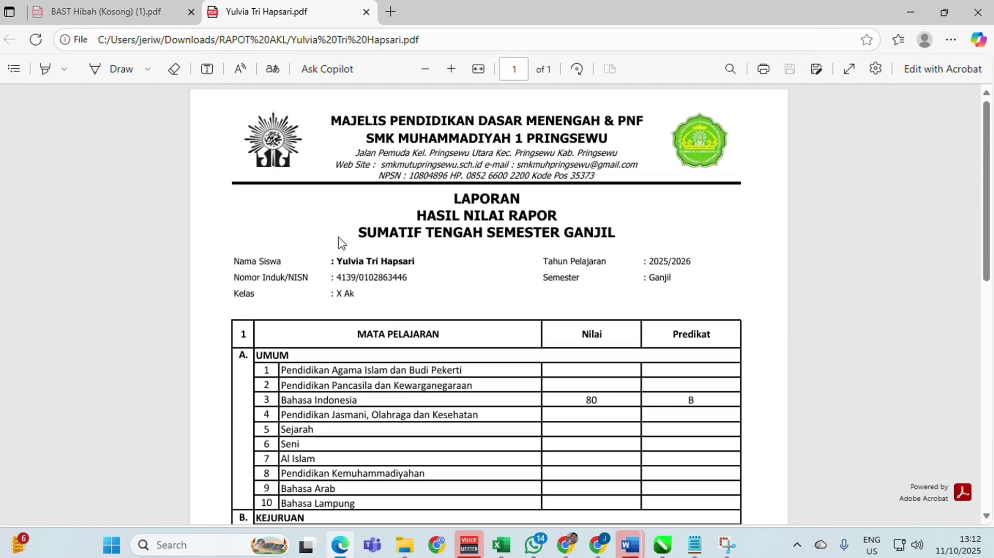
click(978, 11)
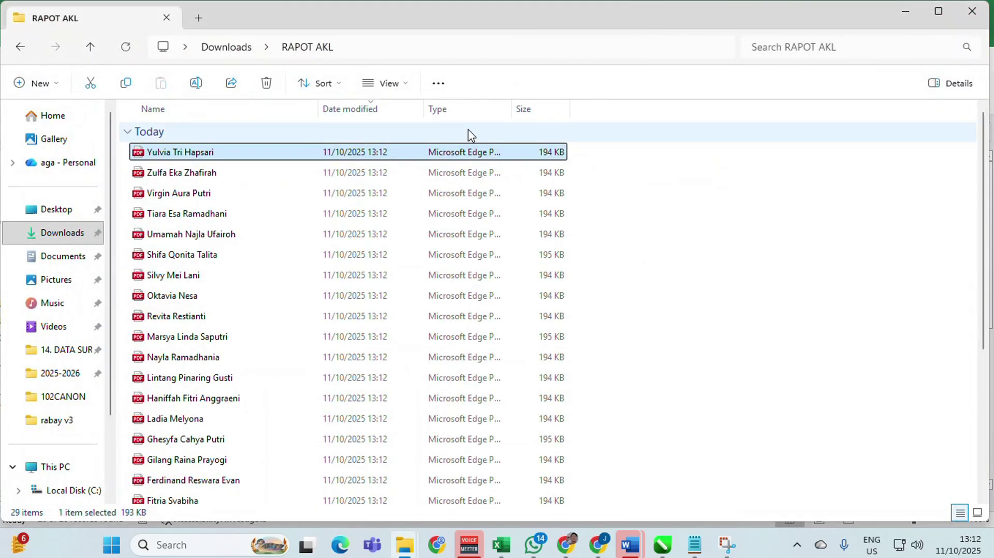
- Review the full list of student PDFs in RAPOT AKL and close the folder window
scroll(282, 341, down, 3)
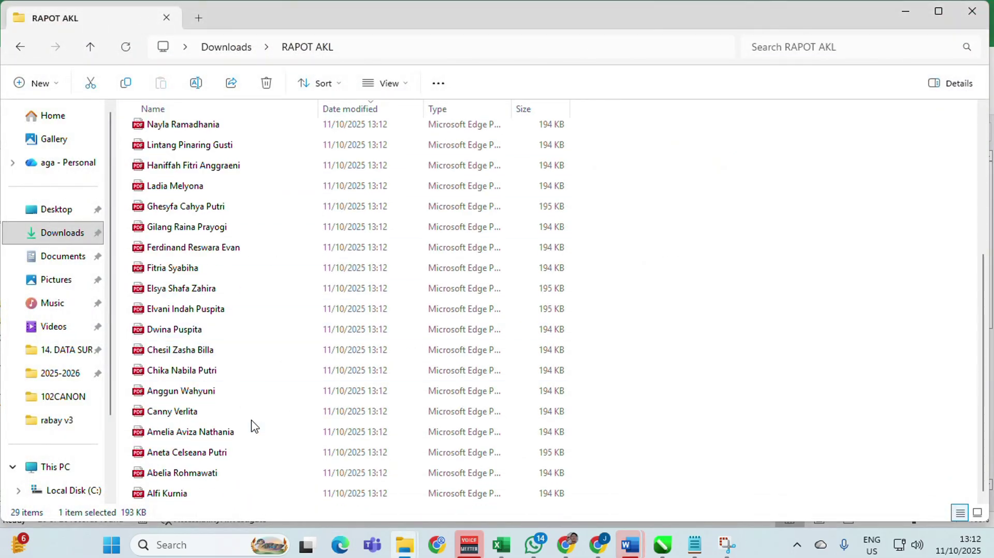
scroll(259, 356, up, 3)
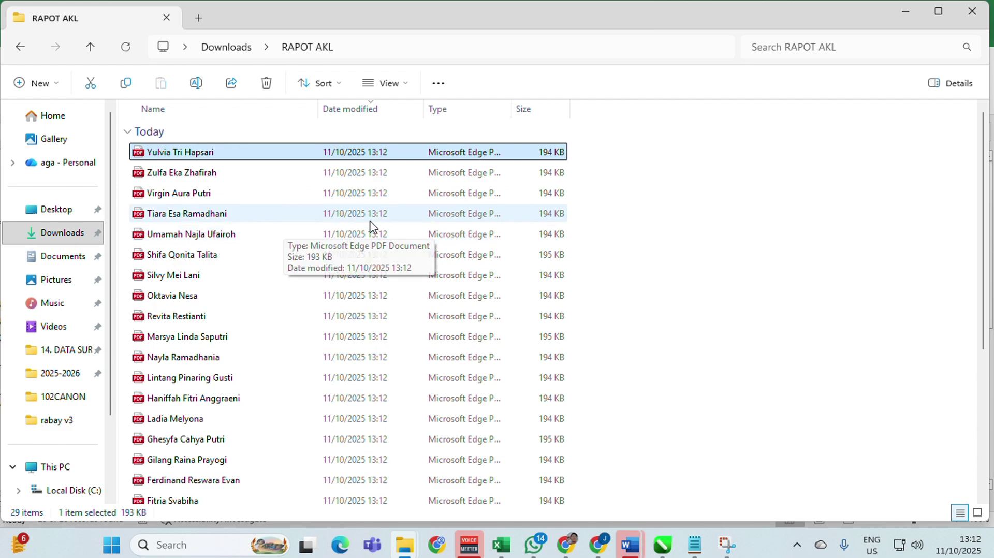
click(966, 14)
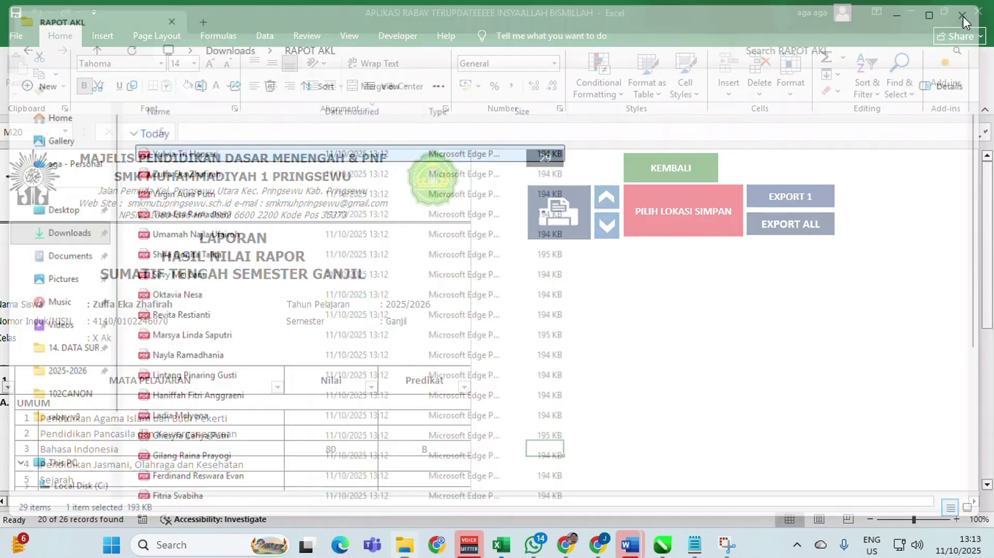
- Return to the workbook's dashboard and open the SERVICE APLIKASI page to view its application description and contact section
click(698, 175)
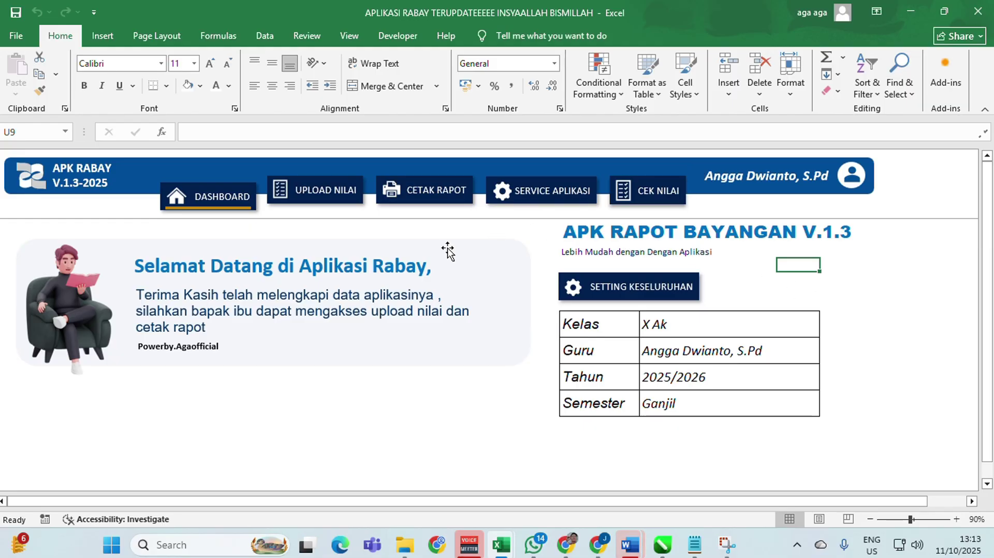
click(552, 193)
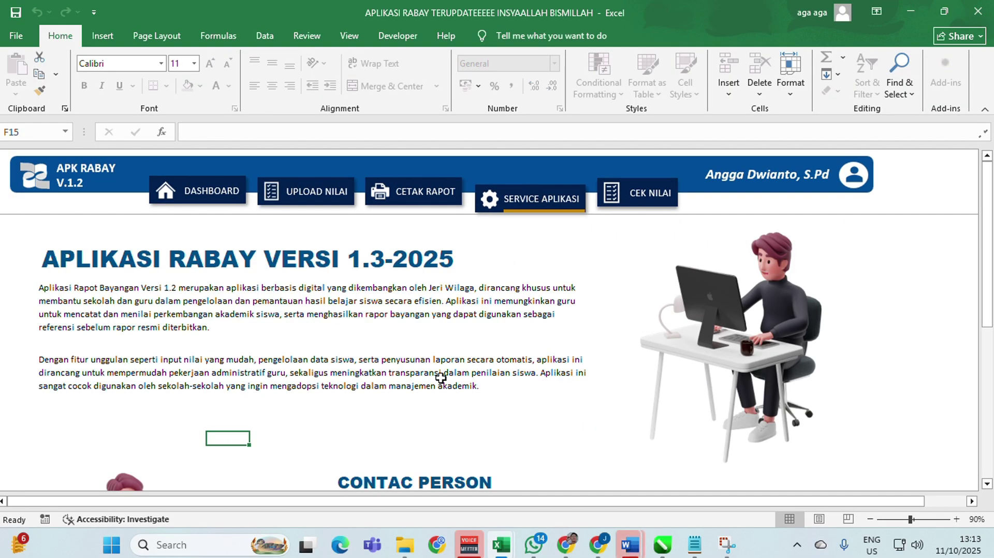
scroll(445, 363, down, 10)
scroll(449, 355, up, 2)
scroll(440, 346, up, 1)
scroll(433, 337, down, 1)
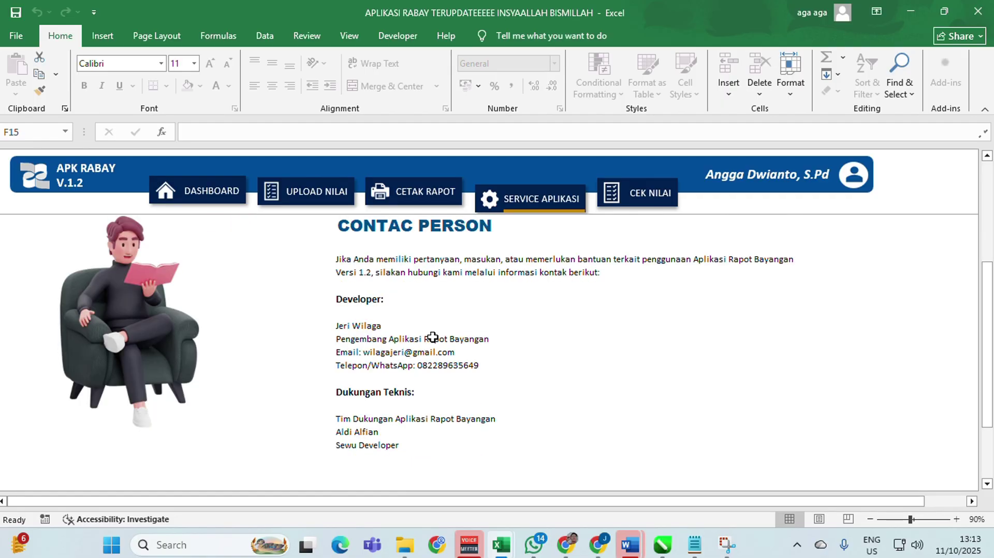
- Highlight the developer's contact details, including the phone/WhatsApp entry, in the CONTAC PERSON section
drag(335, 333, 492, 362)
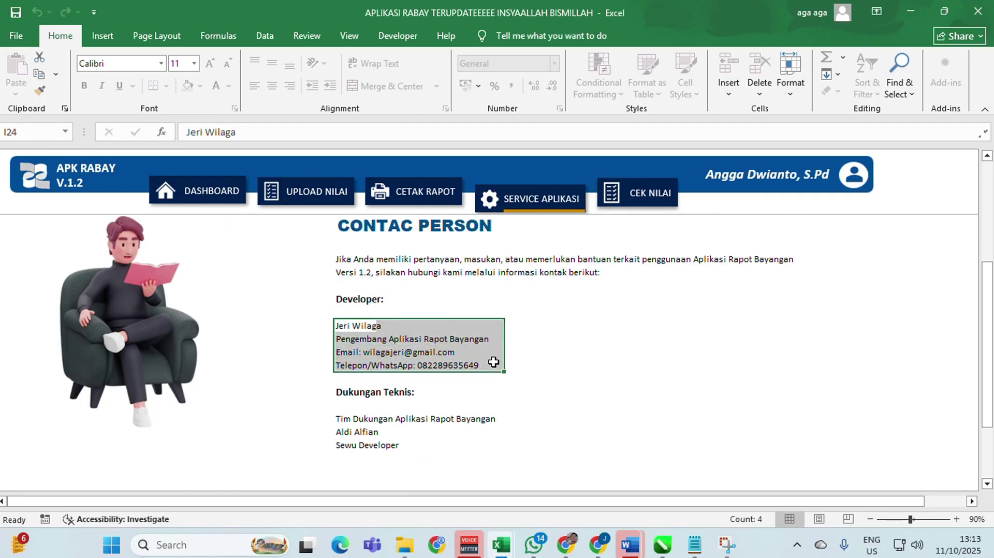
click(452, 367)
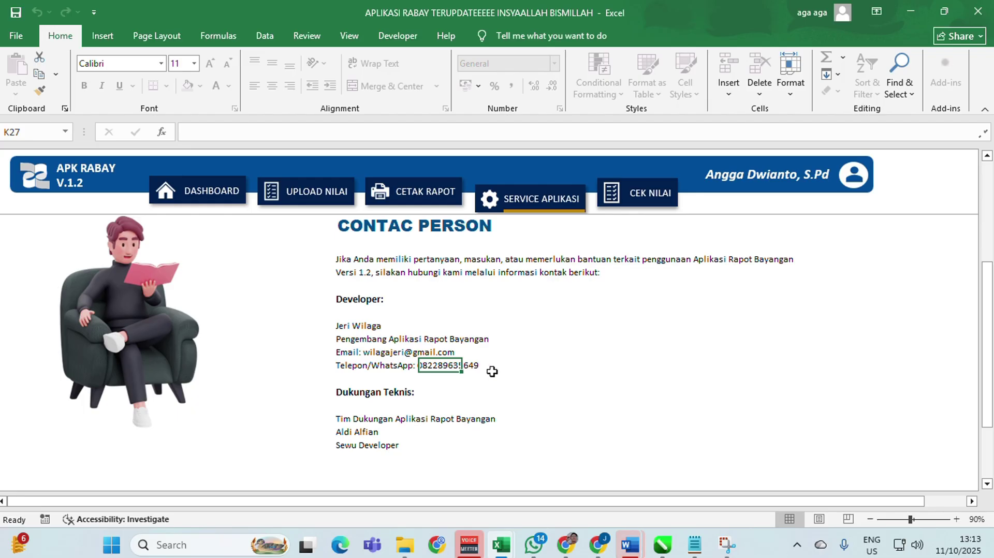
click(510, 376)
click(371, 368)
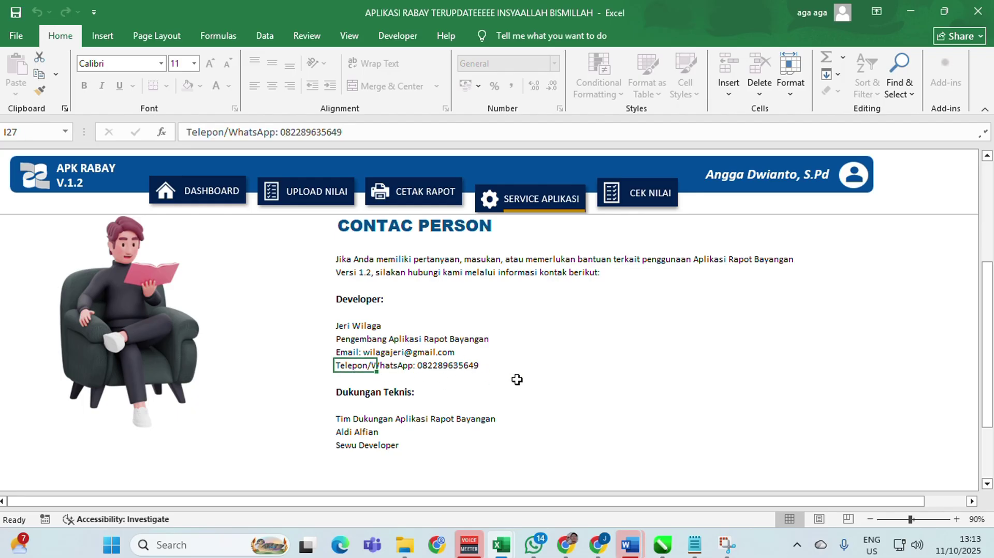
click(517, 379)
- Highlight the technical support names under Dukungan Teknis and go back to the dashboard
scroll(451, 367, down, 2)
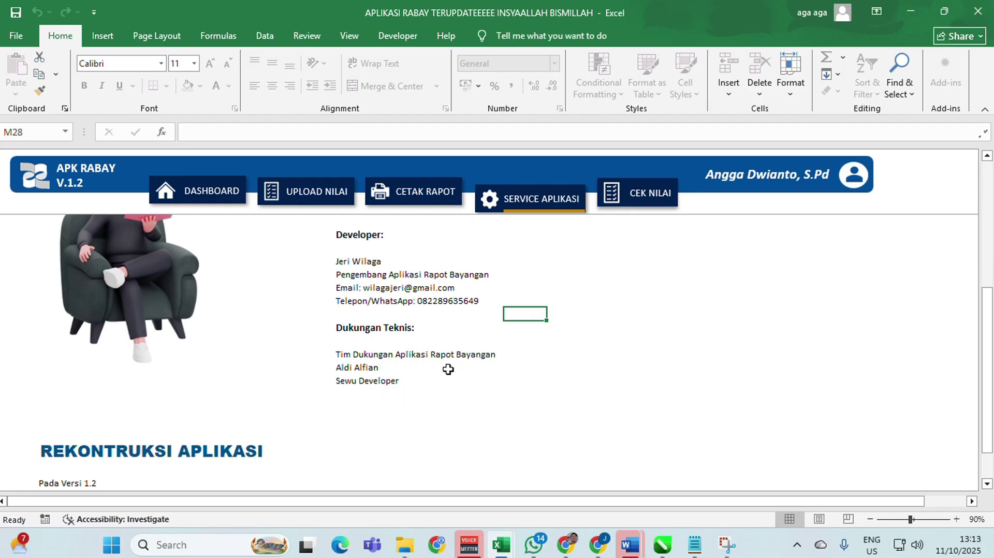
drag(340, 371, 417, 381)
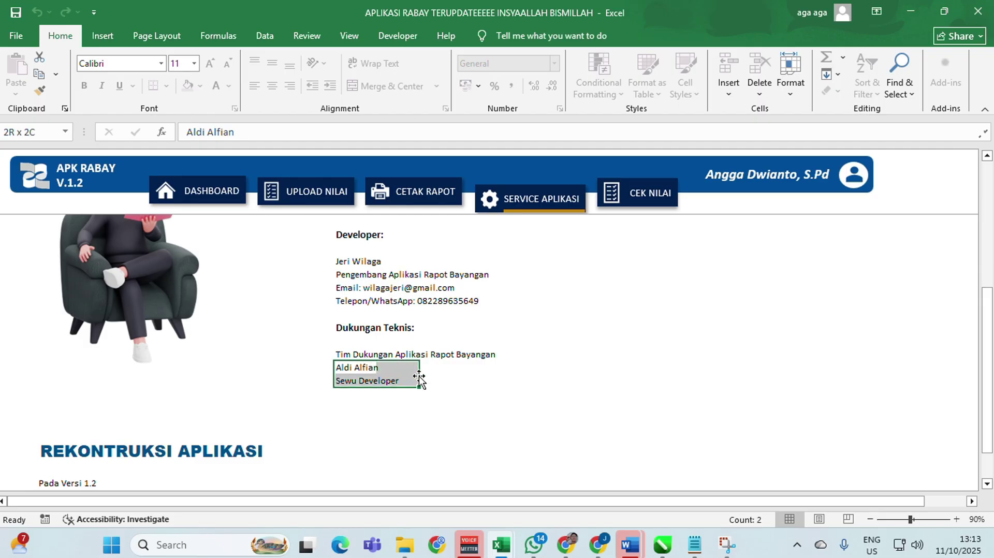
click(496, 379)
scroll(496, 376, up, 2)
scroll(496, 376, up, 4)
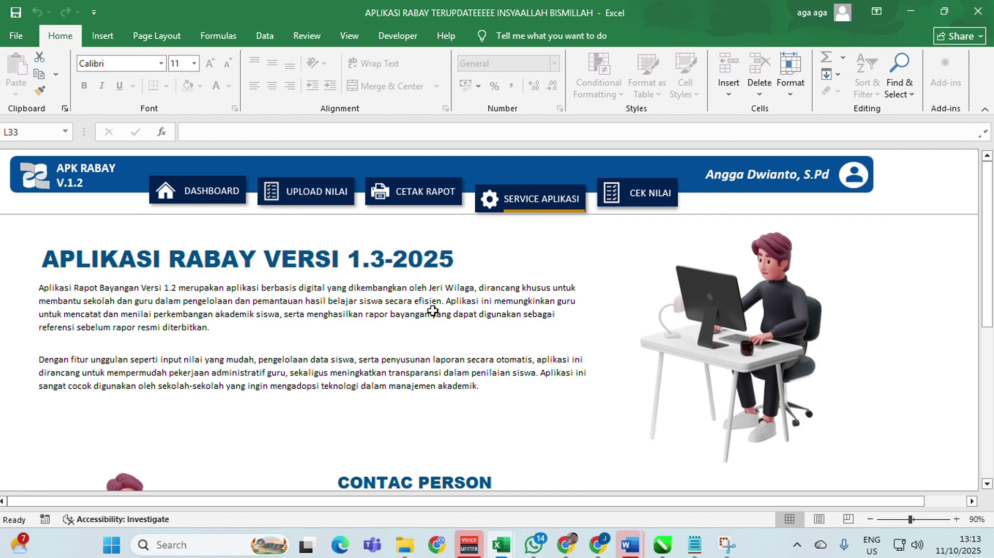
click(209, 200)
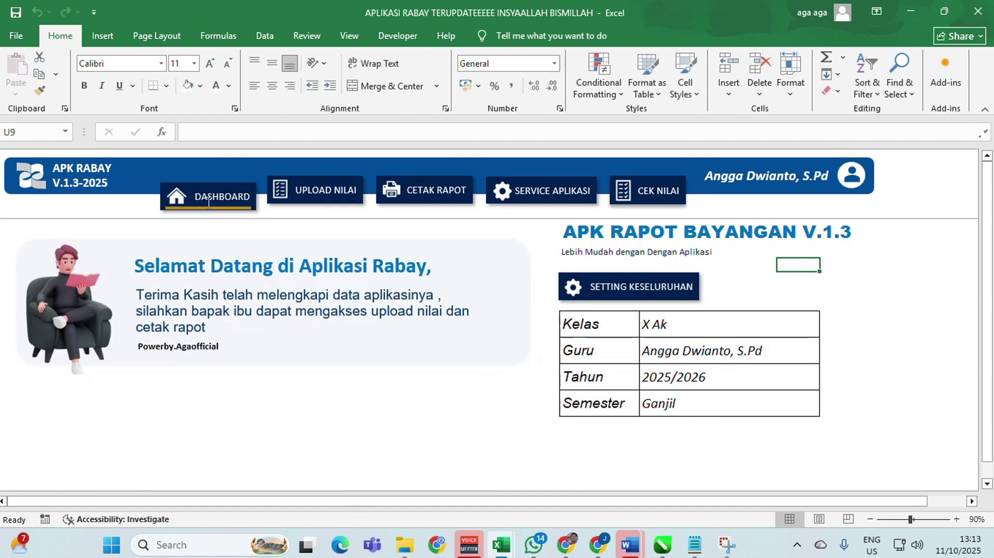